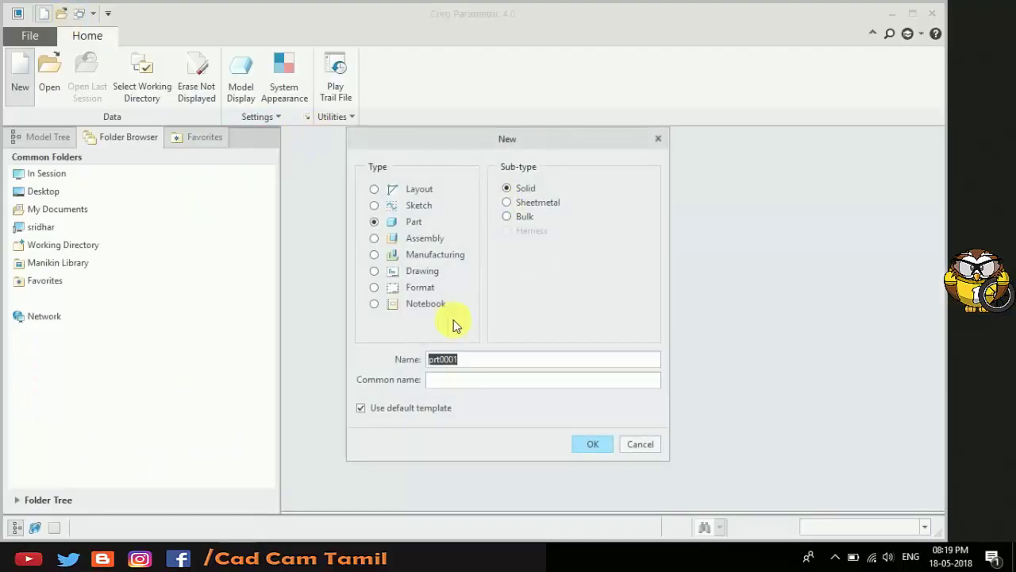
Create a new solid part named EX_174 from the mmns_part_solid template
left_click(387, 409)
left_click_drag(492, 359, 362, 359)
type("Ex_1")
type("7")
left_click(589, 450)
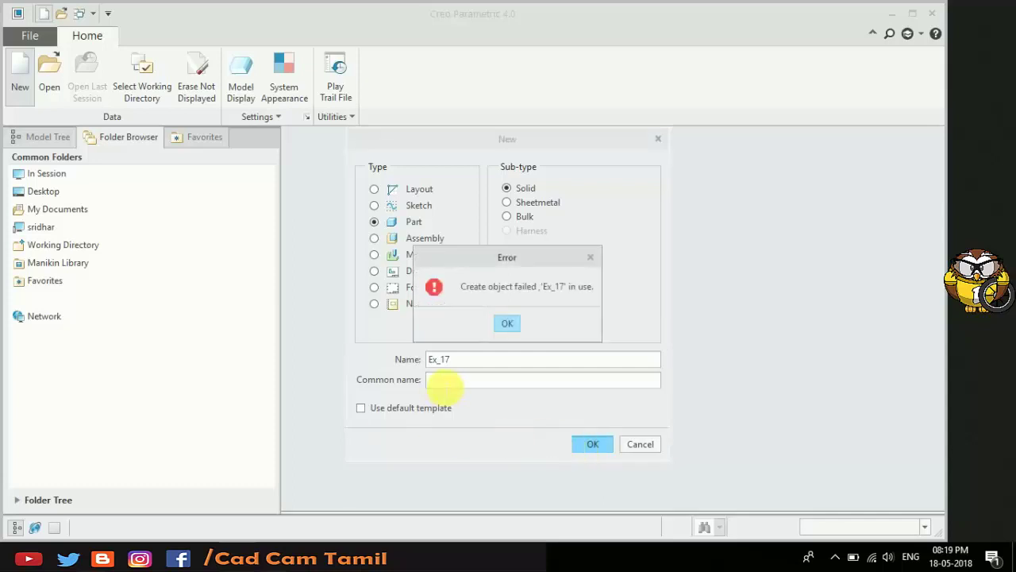
key("Return")
left_click(394, 218)
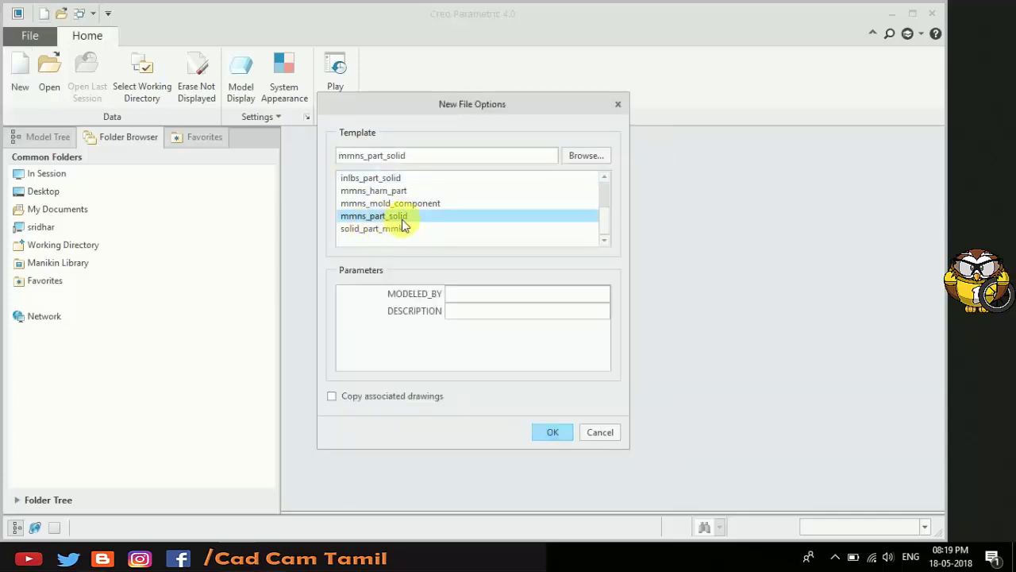
left_click(553, 430)
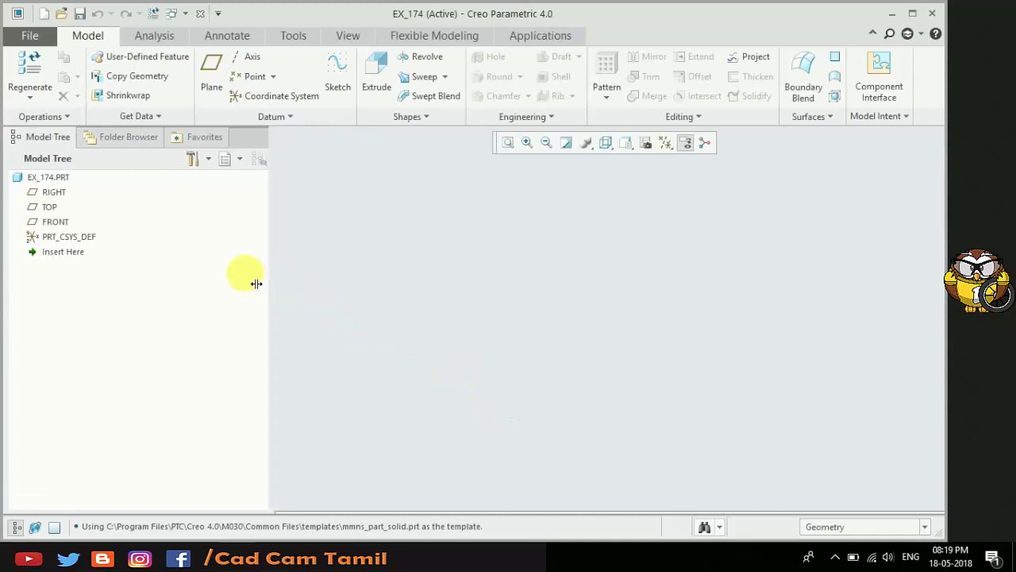
Narrow the model tree and display all datum planes and the coordinate system
left_click_drag(292, 287, 181, 284)
left_click_drag(341, 279, 183, 282)
left_click(624, 145)
left_click(639, 159)
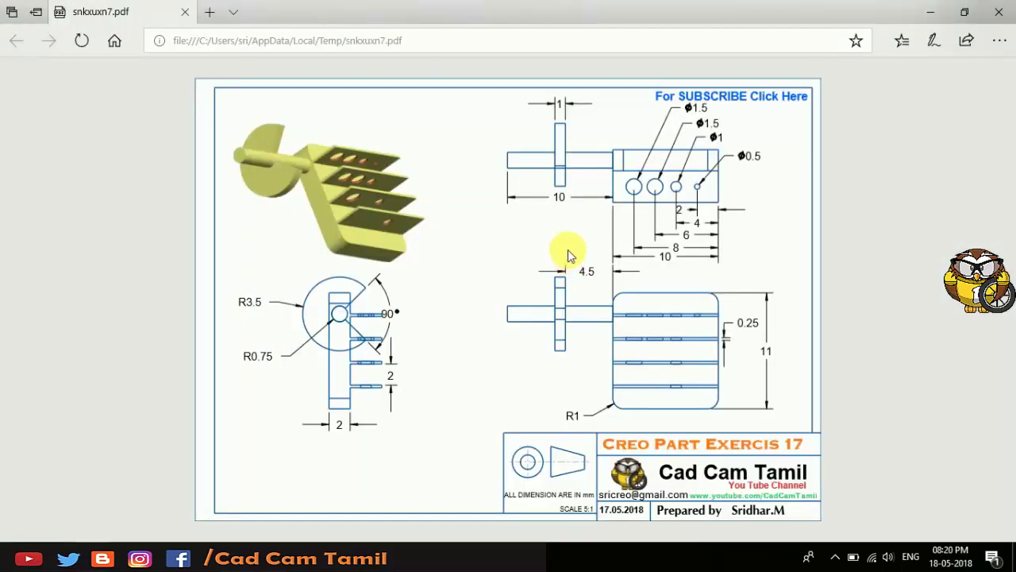
Zoom around the Exercise 17 reference drawing to read its dimensions, then return to Creo
scroll(288, 109, "up", 2, "ctrl")
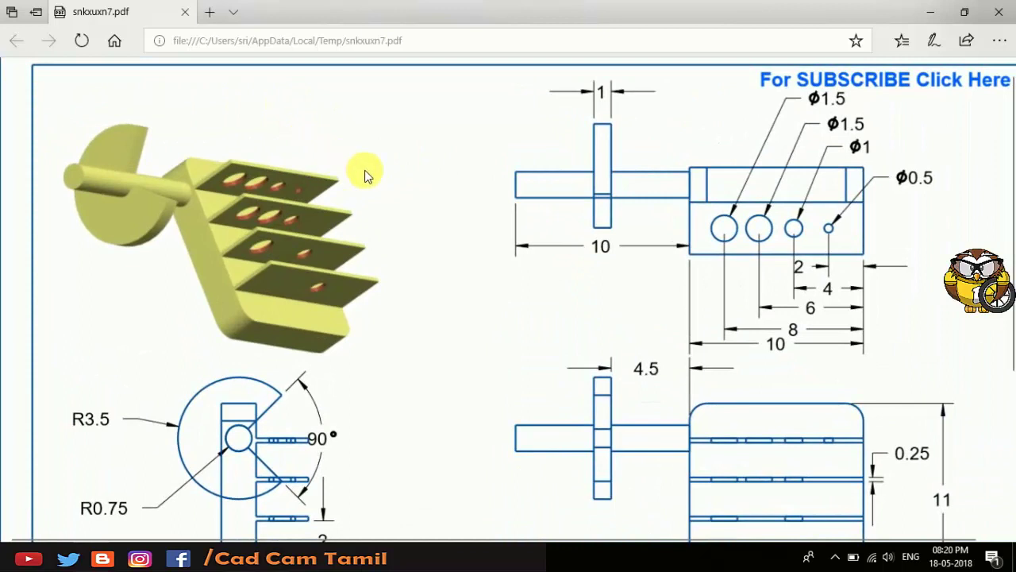
scroll(504, 214, "down", 1, "ctrl")
scroll(504, 216, "down", 1, "ctrl")
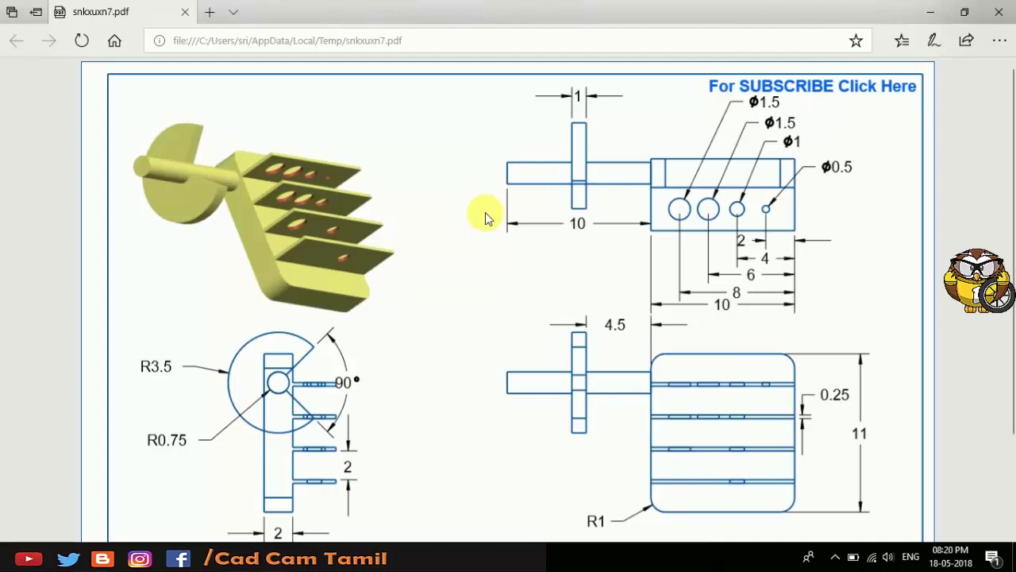
scroll(480, 199, "down", 1, "ctrl")
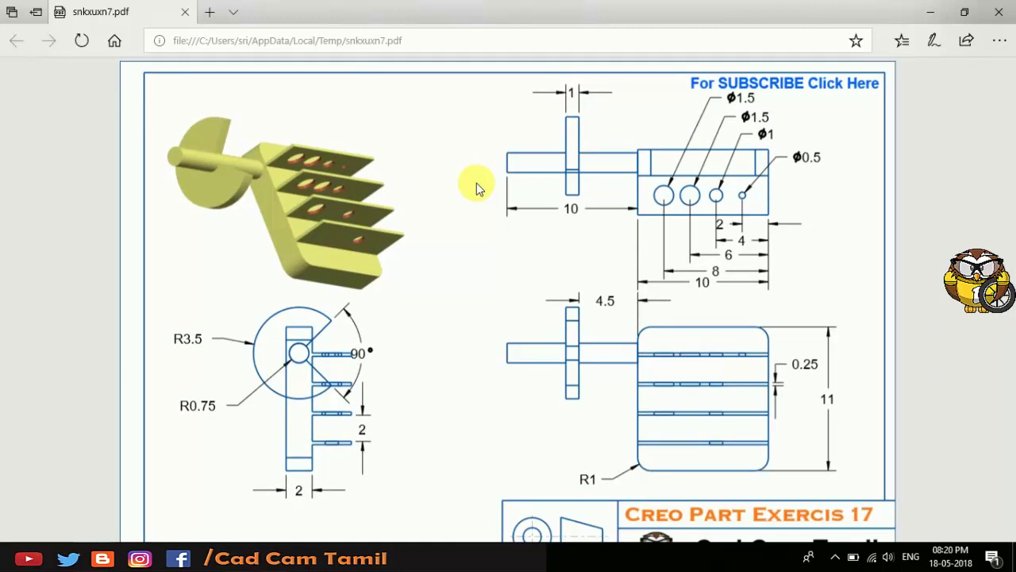
scroll(563, 317, "down", 1, "ctrl")
scroll(533, 263, "up", 1, "ctrl")
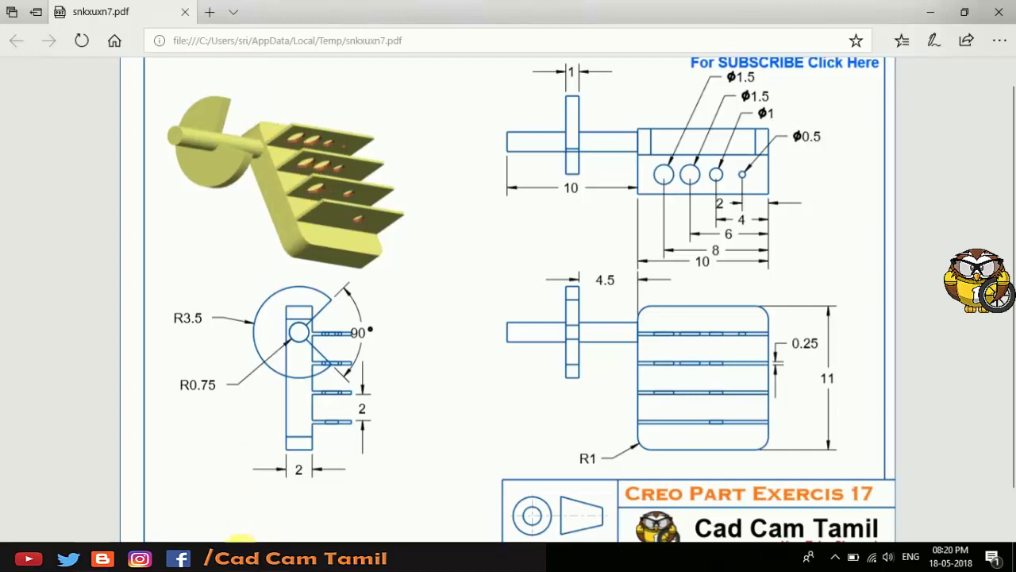
left_click(270, 555)
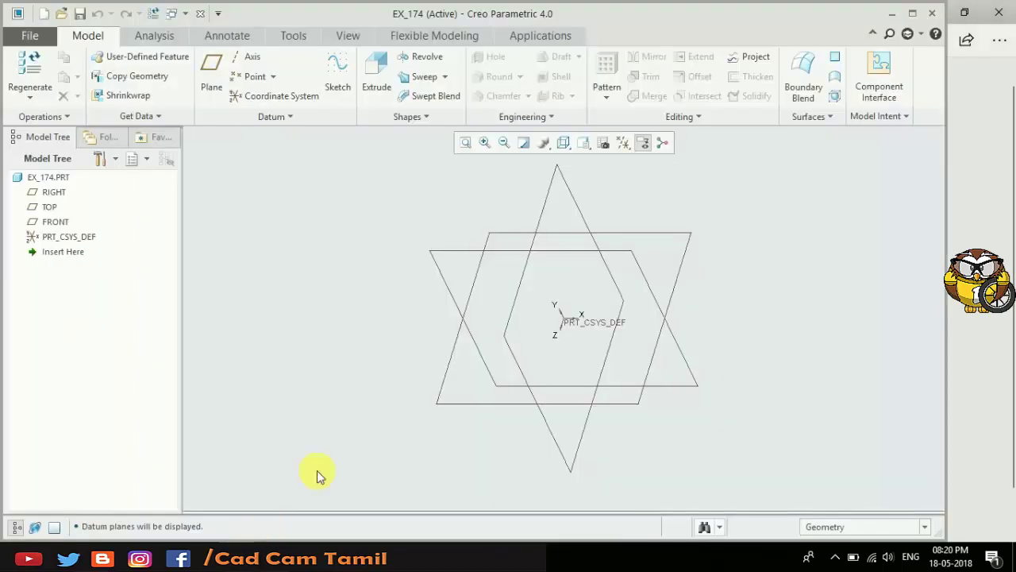
Start a sketch on the FRONT plane and draw the tall body rectangle from the origin
left_click(511, 249)
left_click(518, 184)
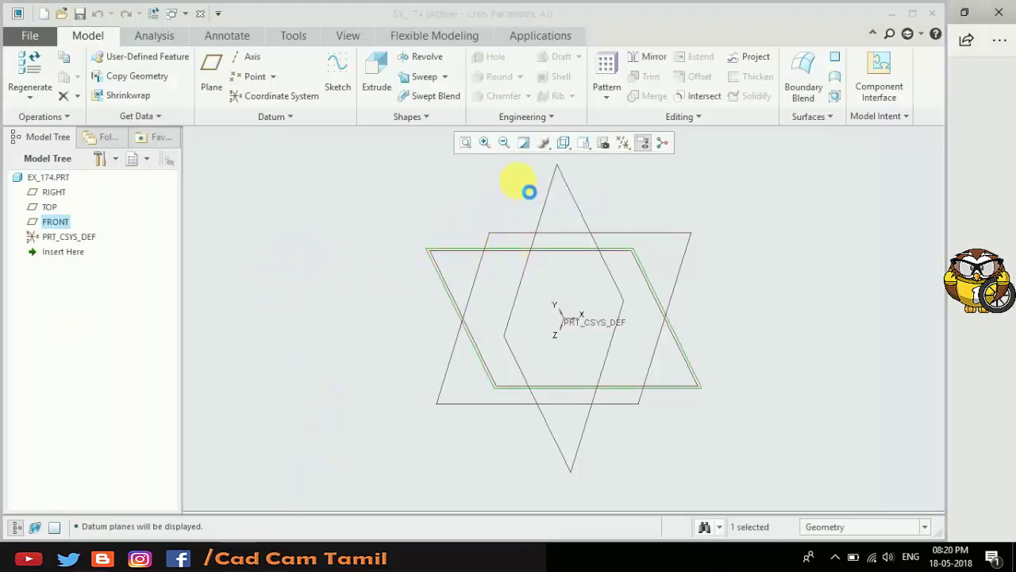
left_click(602, 143)
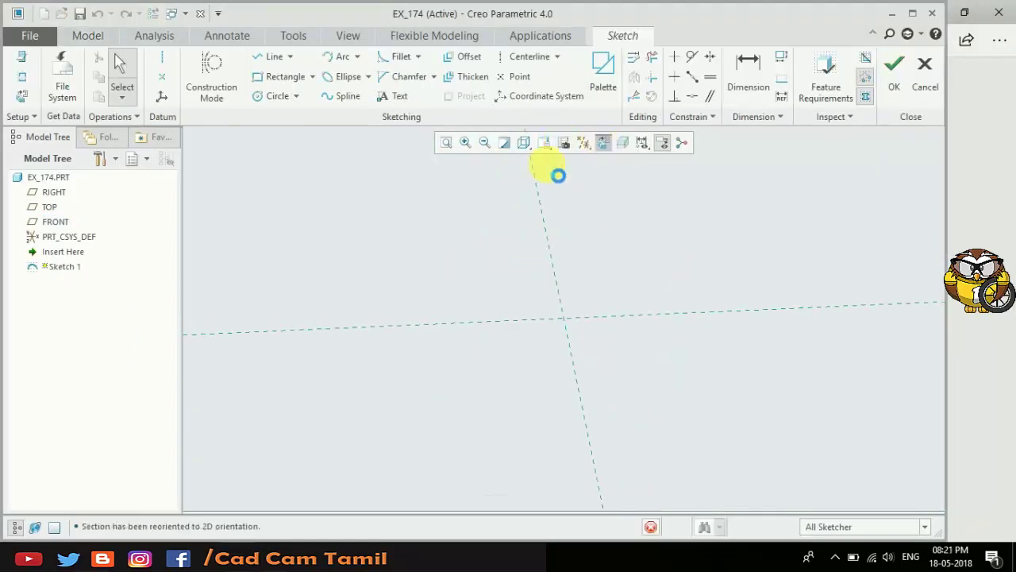
left_click(280, 76)
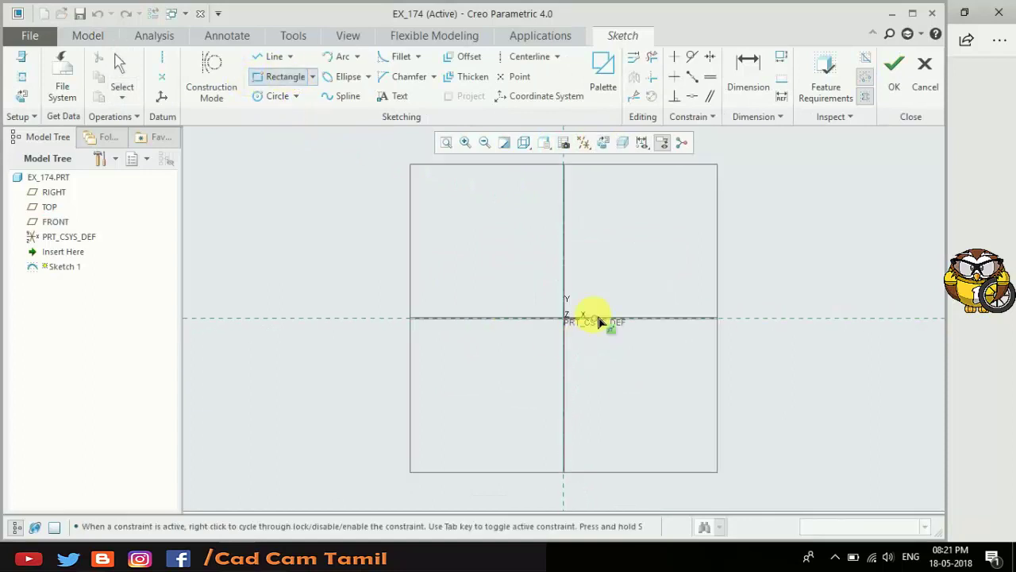
left_click(566, 317)
left_click(610, 175)
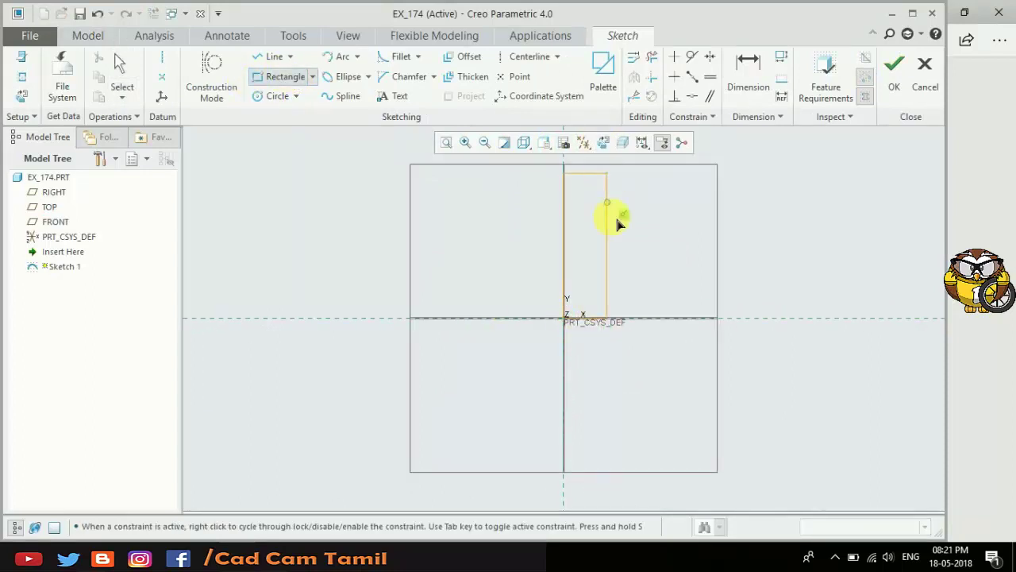
Draw four thin fin rectangles extending right from the body's edge
left_click(616, 196)
left_click(715, 207)
left_click(607, 237)
left_click(713, 246)
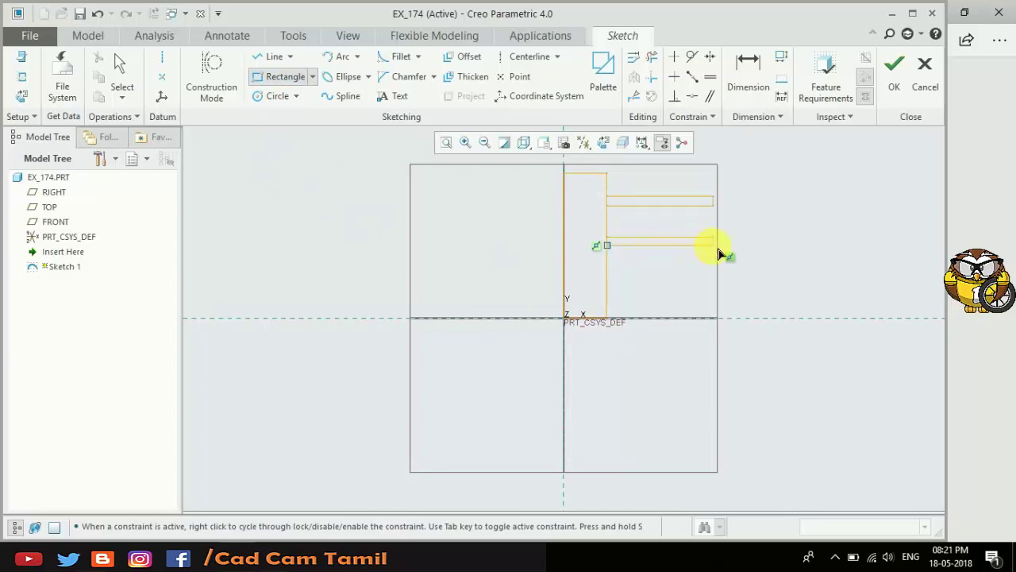
left_click(608, 277)
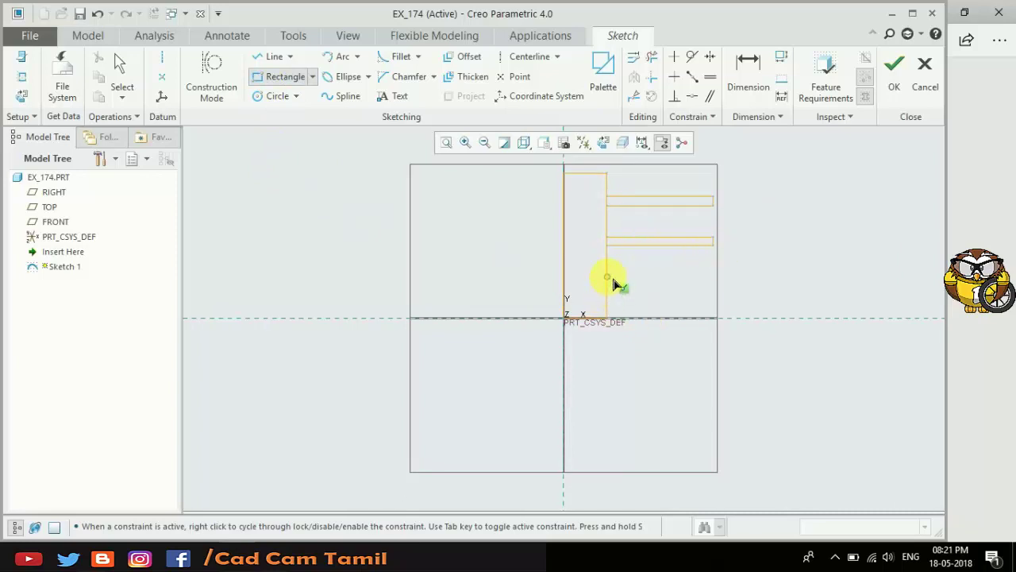
left_click(714, 283)
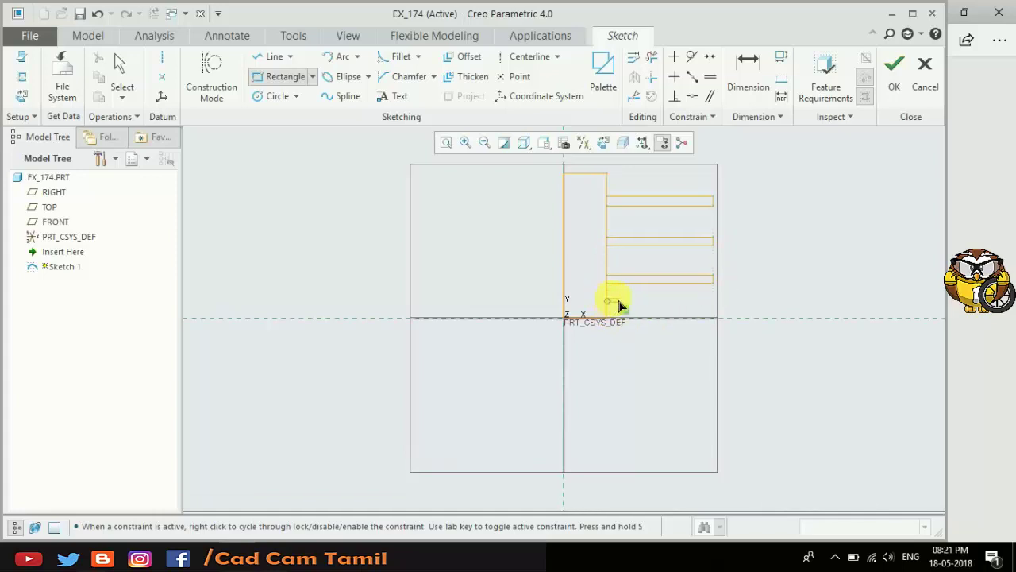
left_click(608, 295)
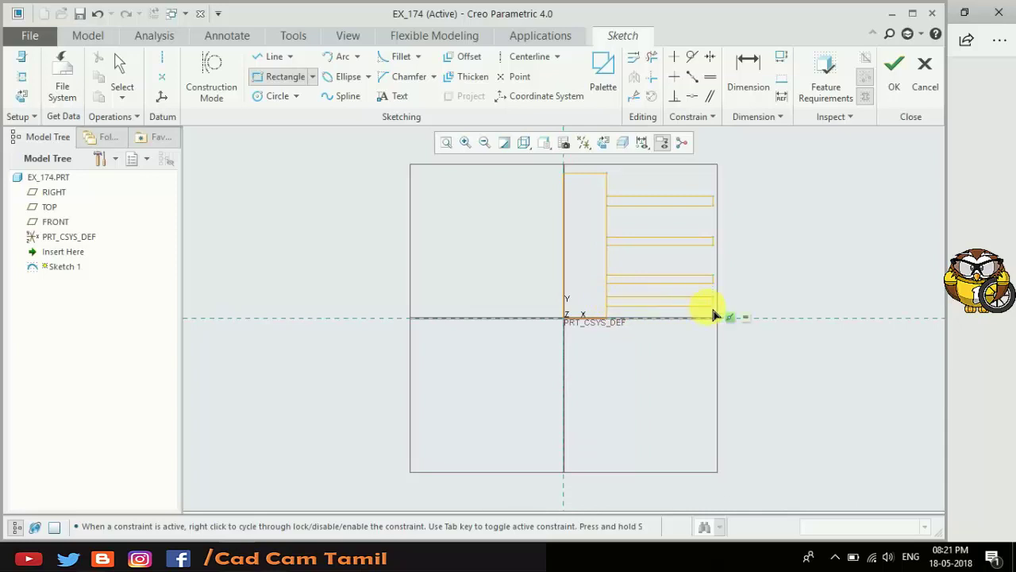
left_click(709, 307)
middle_click(794, 295)
Trim the body edge inside each of the four fins into one closed comb outline
scroll(793, 265, "down", 2)
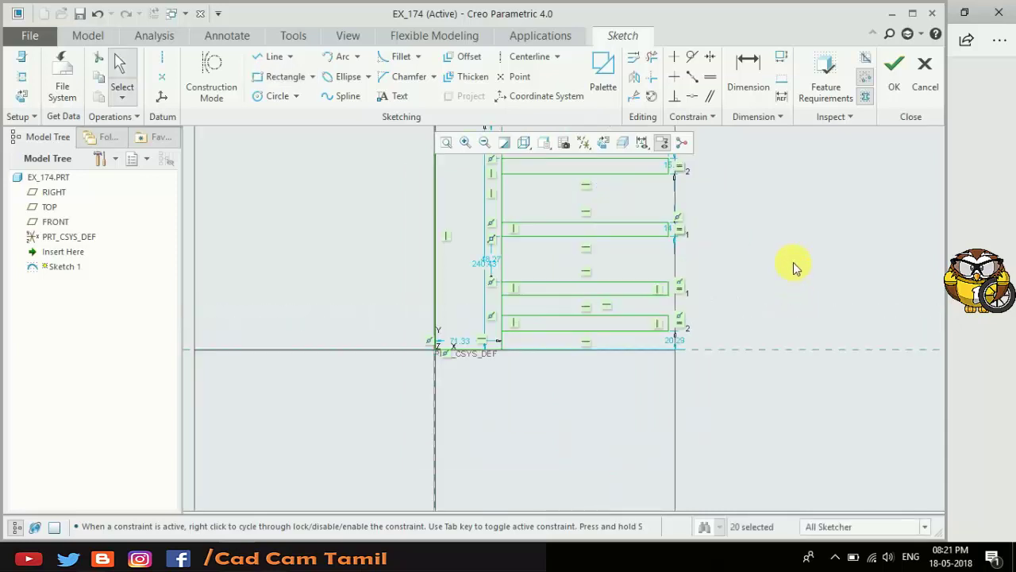
scroll(616, 337, "up", 1)
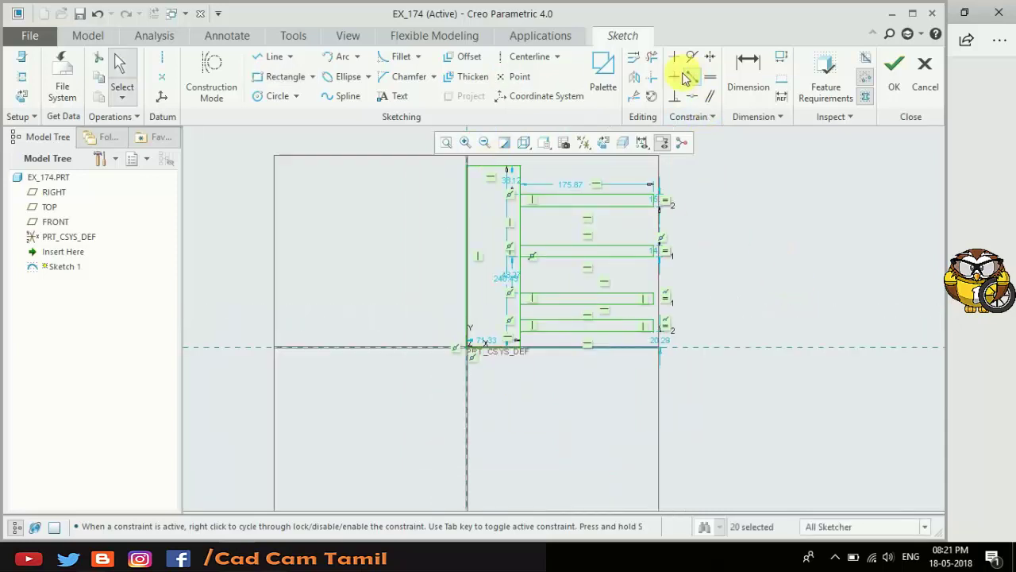
left_click(652, 58)
scroll(548, 181, "down", 2)
left_click(493, 220)
left_click(497, 220)
scroll(530, 176, "up", 1)
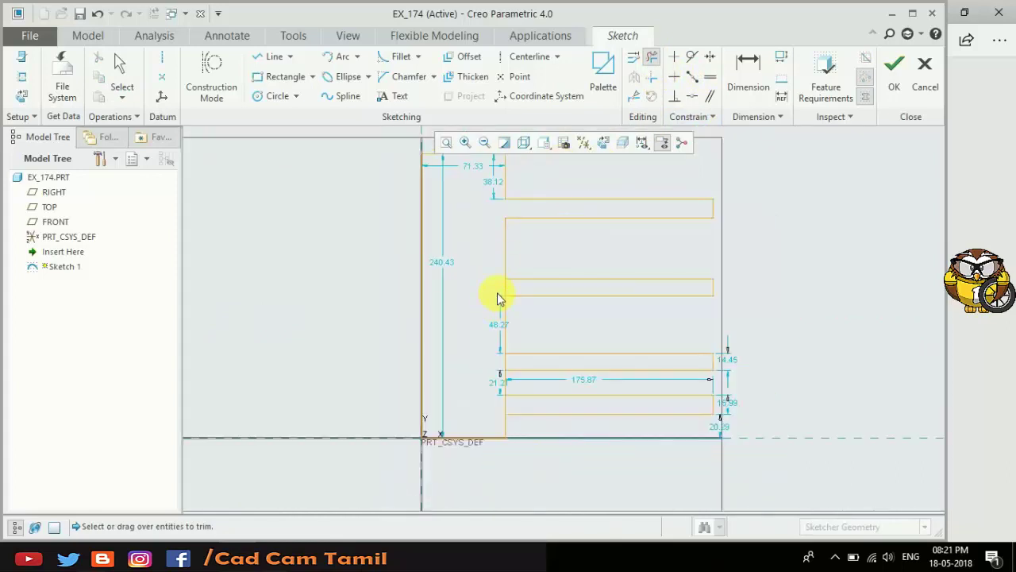
left_click(503, 287)
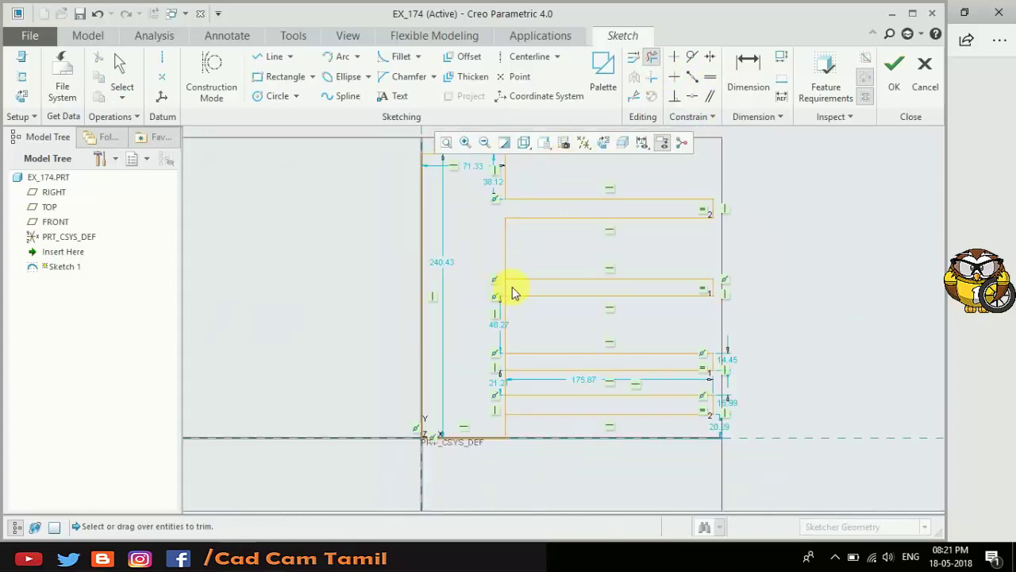
left_click(505, 362)
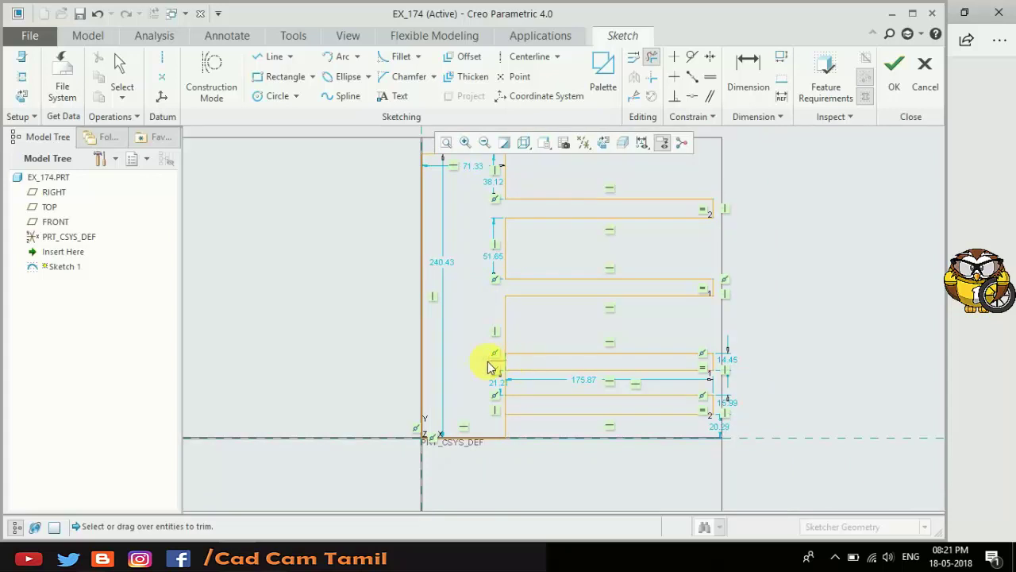
left_click(496, 407)
middle_click(481, 390)
Box-select the whole comb sketch and open Modify Dimensions
scroll(466, 411, "up", 2)
scroll(469, 381, "up", 1)
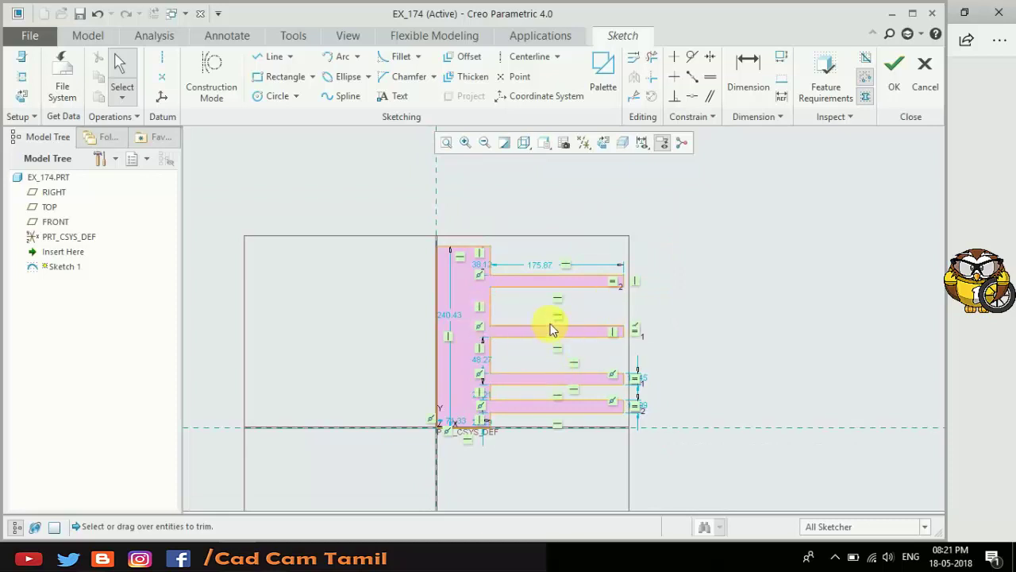
scroll(499, 345, "down", 1)
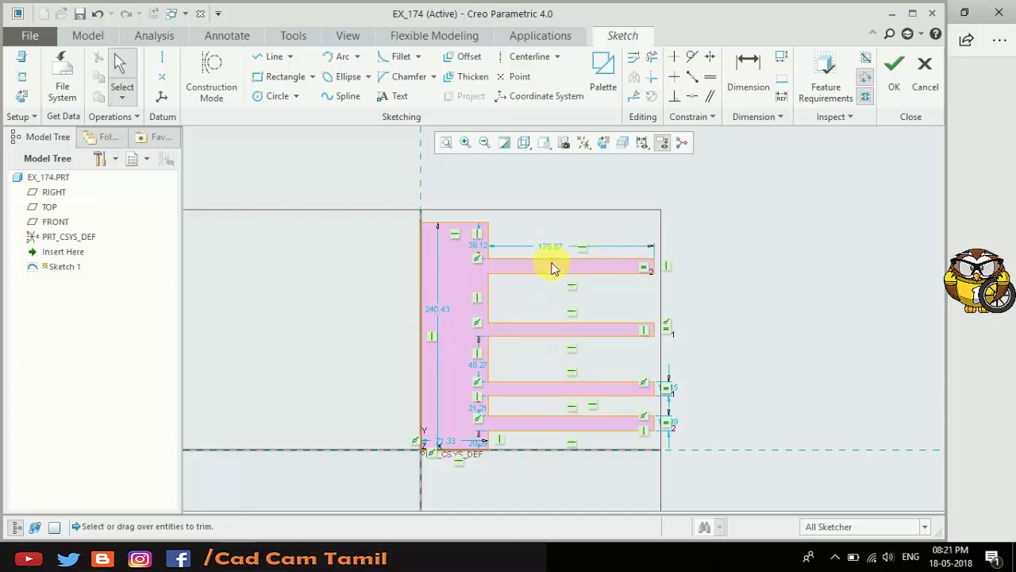
mouse_move(298, 141)
left_mouse_down()
mouse_move(802, 542)
mouse_move(839, 517)
left_mouse_up()
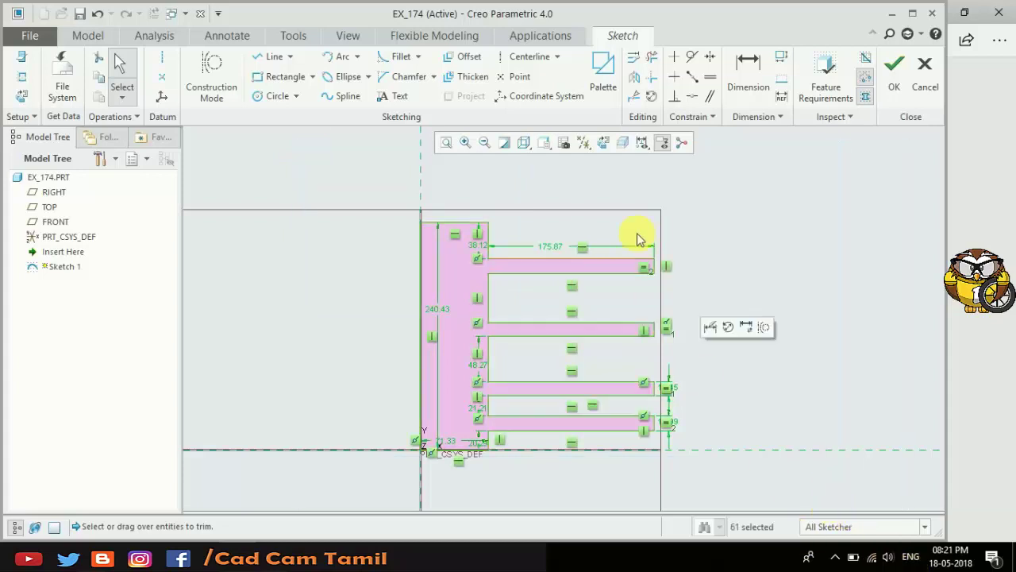
left_click(641, 62)
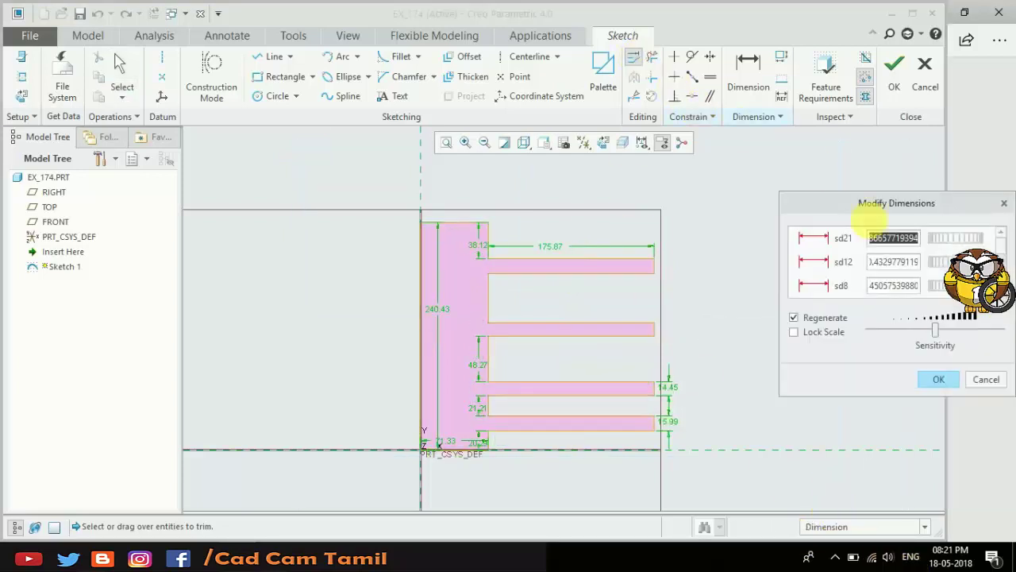
With Lock Scale on, change the 175.87 fin length to 4 and accept the rescaled sketch
left_click(812, 334)
left_click_drag(802, 202, 743, 150)
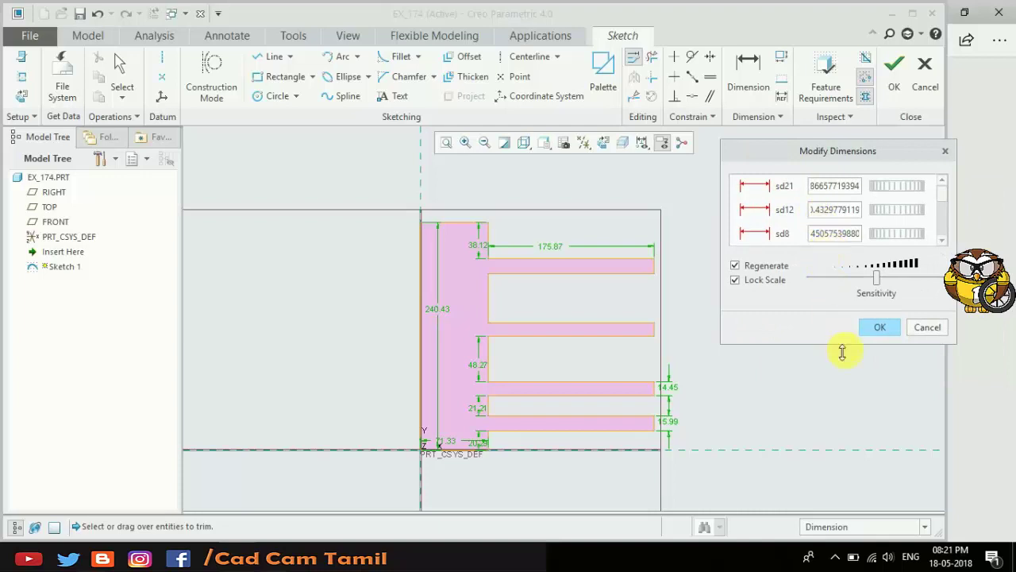
left_click_drag(842, 352, 837, 419)
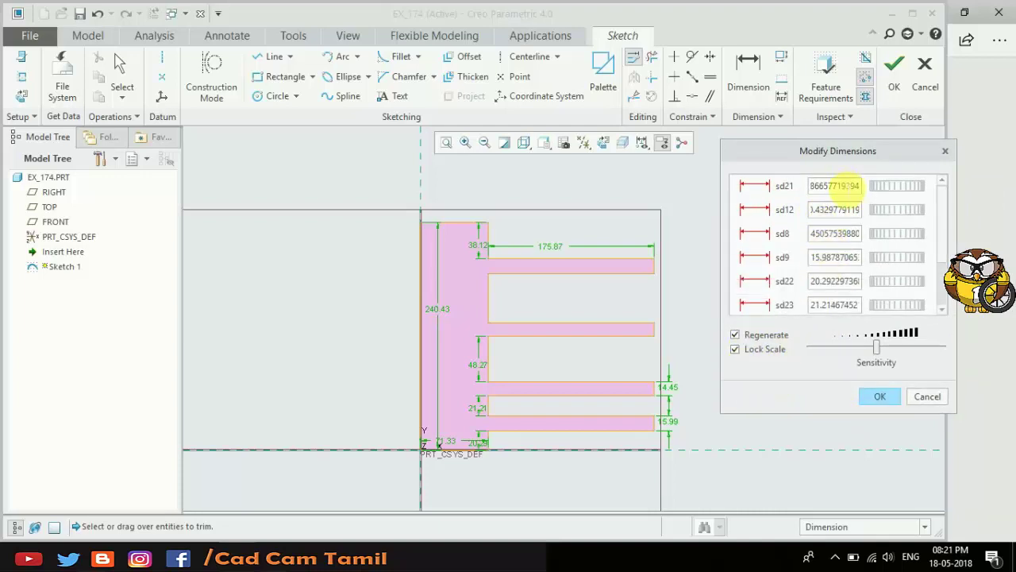
double_click(847, 185)
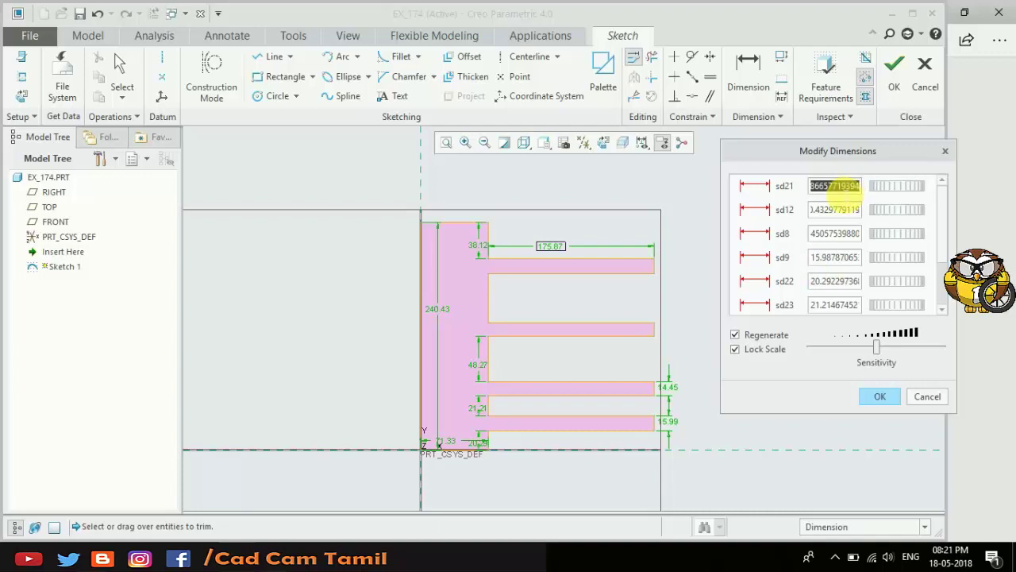
type("4")
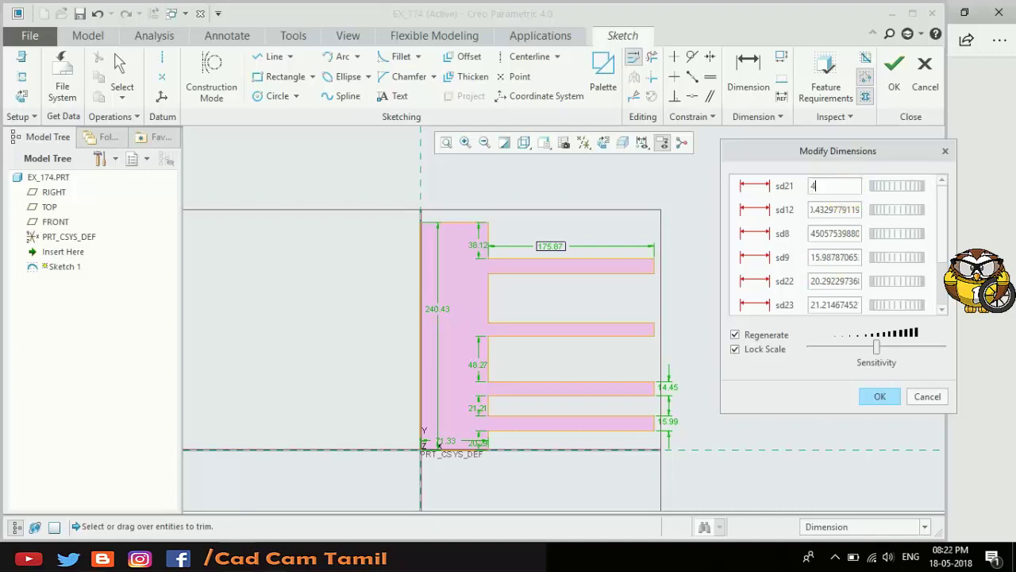
key("Return")
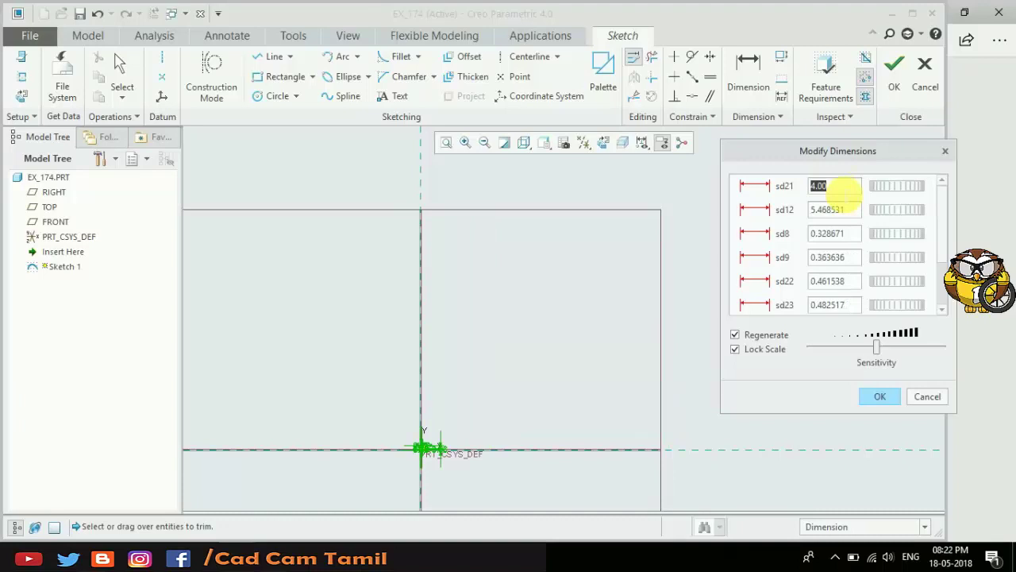
scroll(374, 403, "up", 2)
scroll(370, 408, "up", 3)
scroll(373, 405, "up", 3)
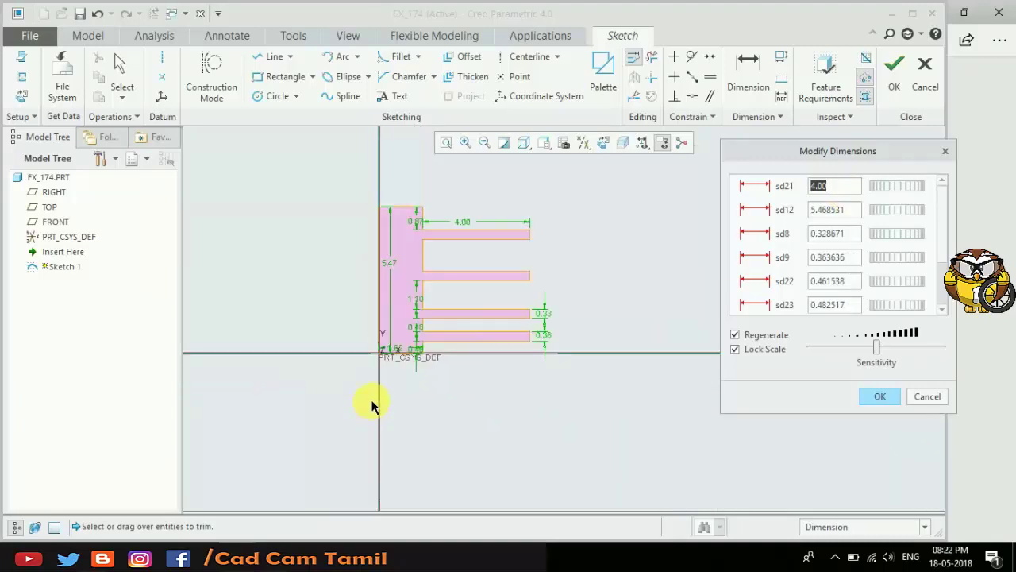
scroll(408, 358, "up", 2)
scroll(517, 390, "down", 1)
scroll(415, 340, "down", 1)
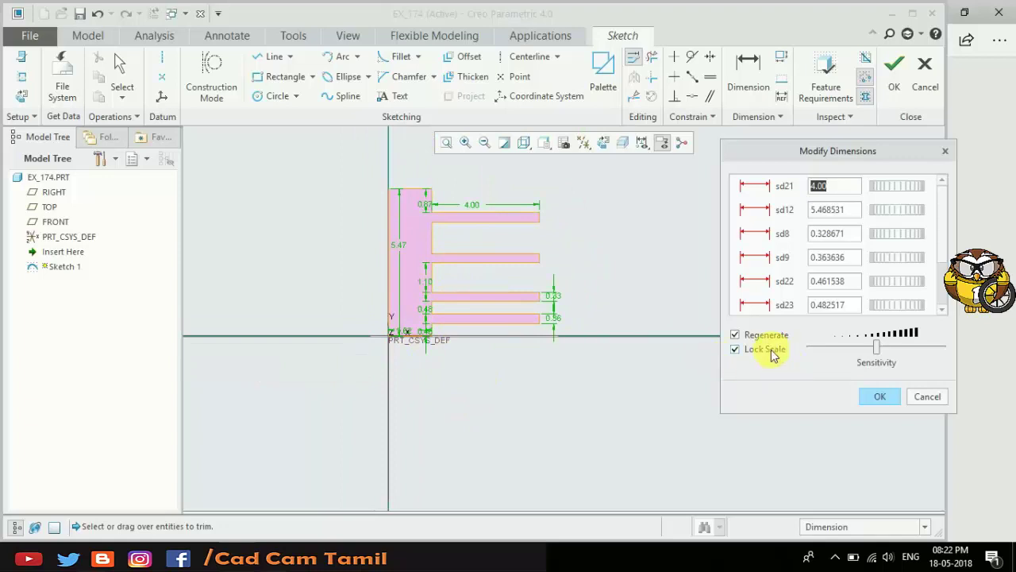
left_click(878, 395)
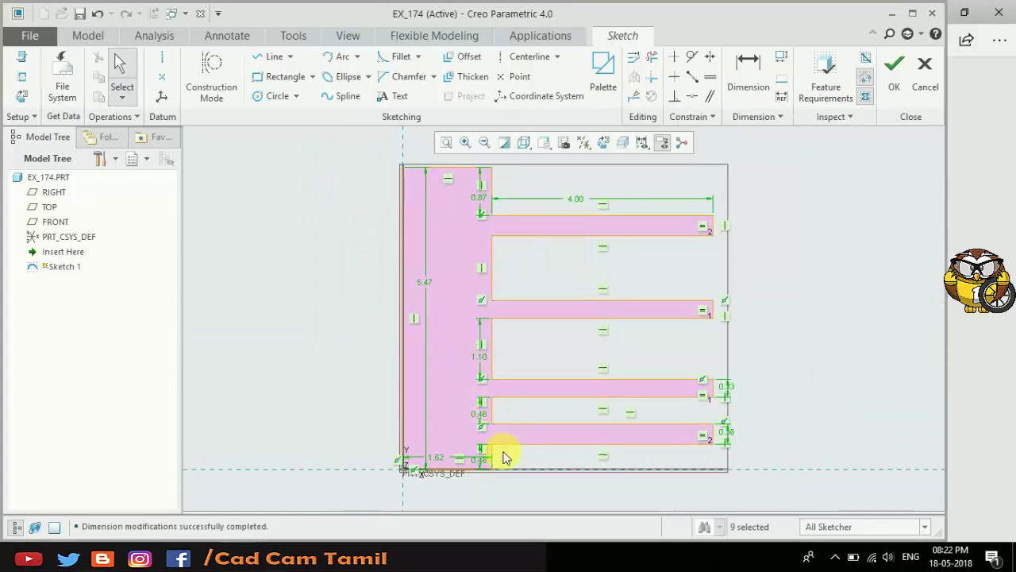
Select the 0.48, 1.10 and 0.87 dimensions and make the gaps between fins equal
left_click(494, 424, "ctrl")
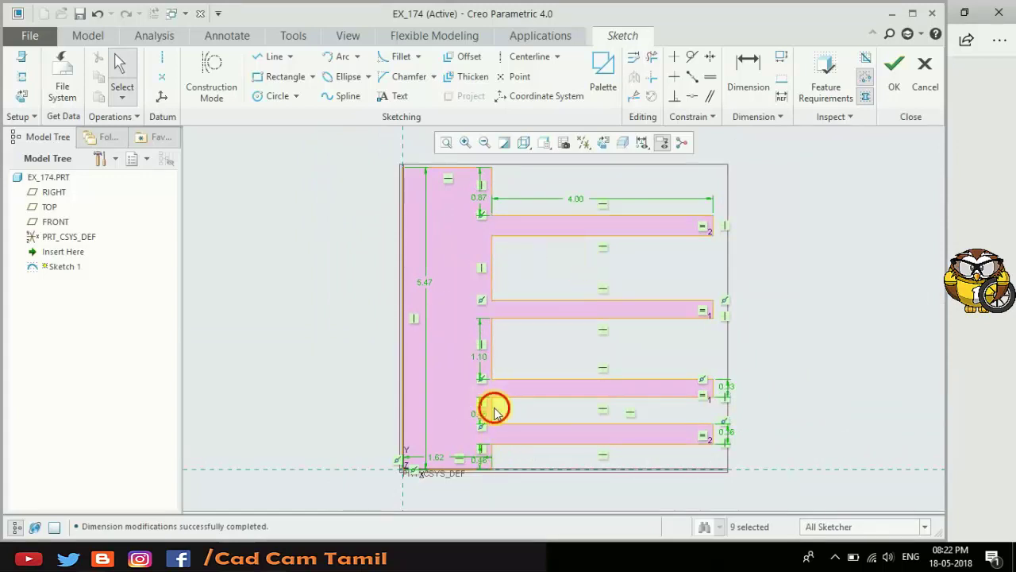
left_click(494, 362, "ctrl")
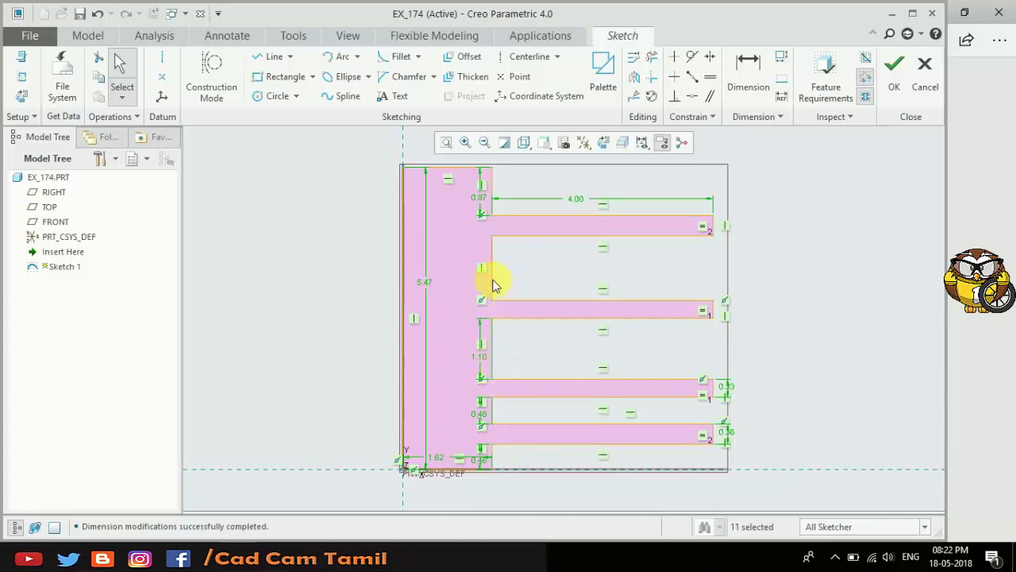
left_click(494, 284, "ctrl")
left_click(492, 205, "ctrl")
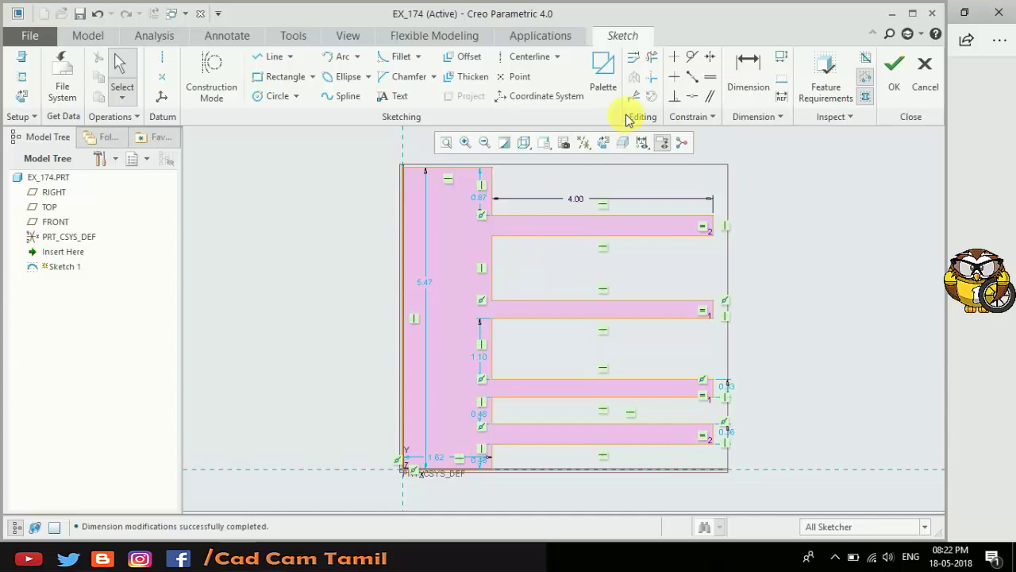
left_click(710, 76)
left_click(492, 193)
left_click(492, 256)
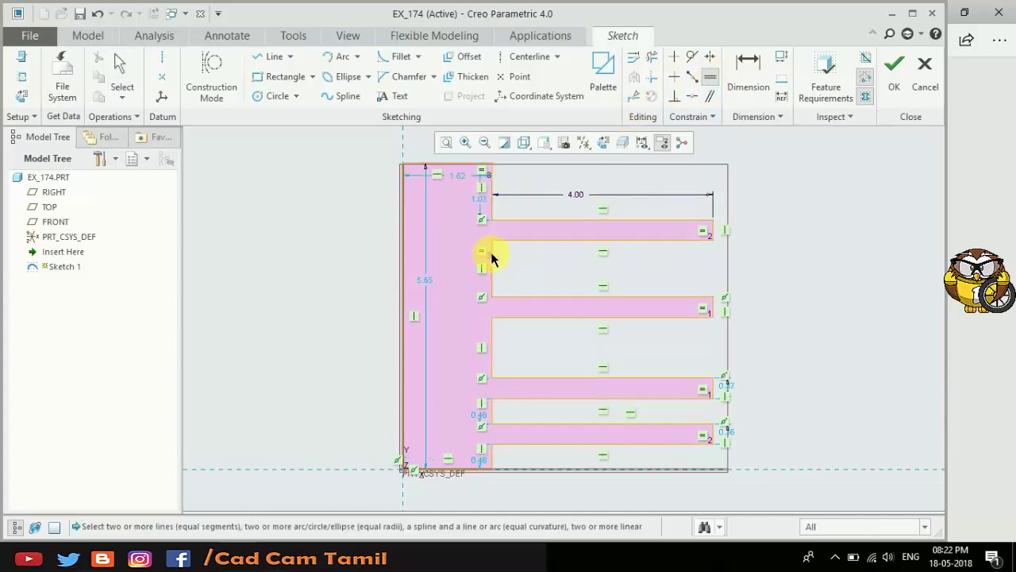
left_click(491, 337)
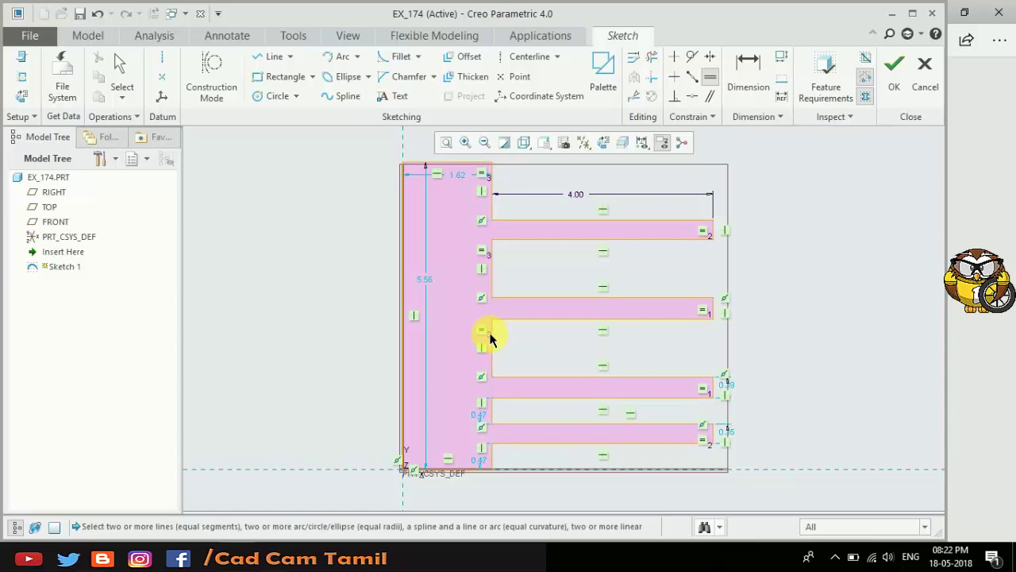
left_click(492, 410)
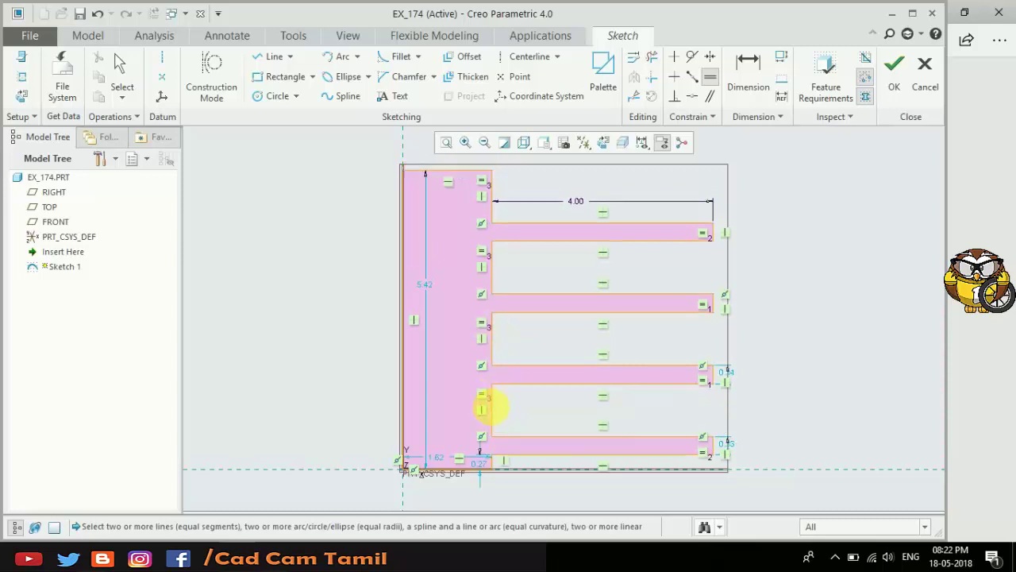
left_click(491, 464)
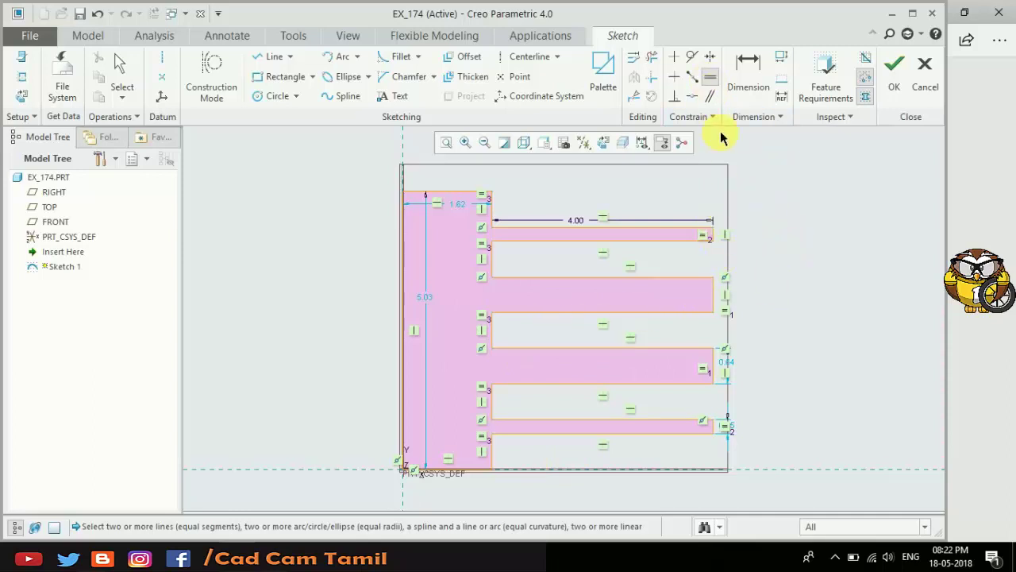
left_click(136, 82)
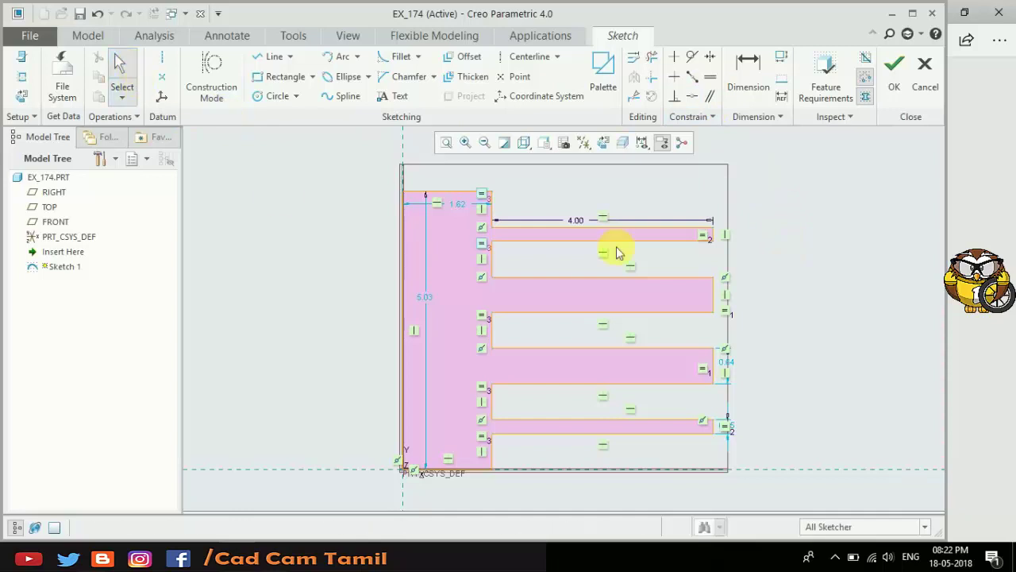
Make all four fin thicknesses equal, deleting the conflicting constraint
left_click(712, 83)
scroll(714, 248, "up", 3)
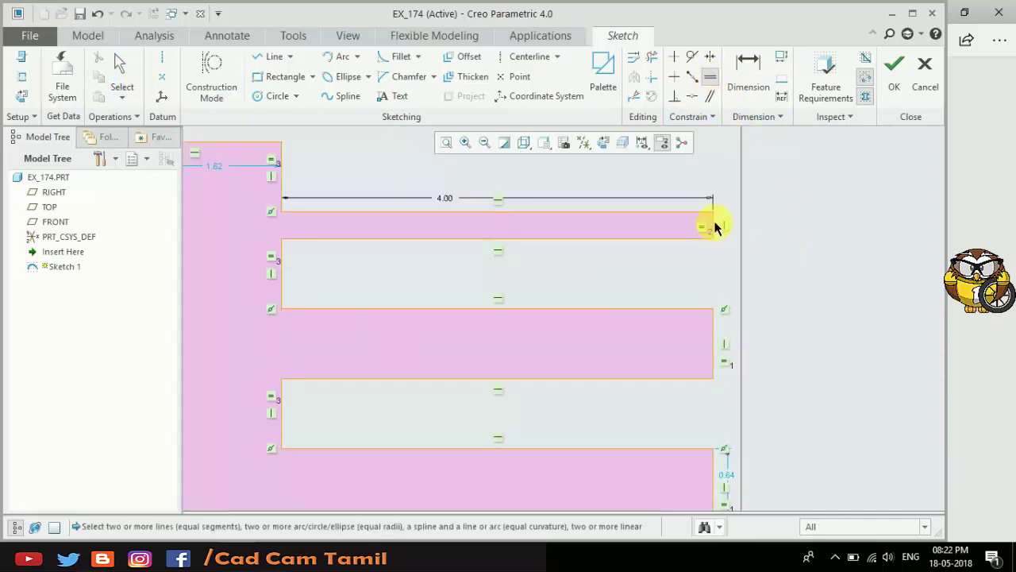
left_click(714, 340)
scroll(628, 262, "down", 2)
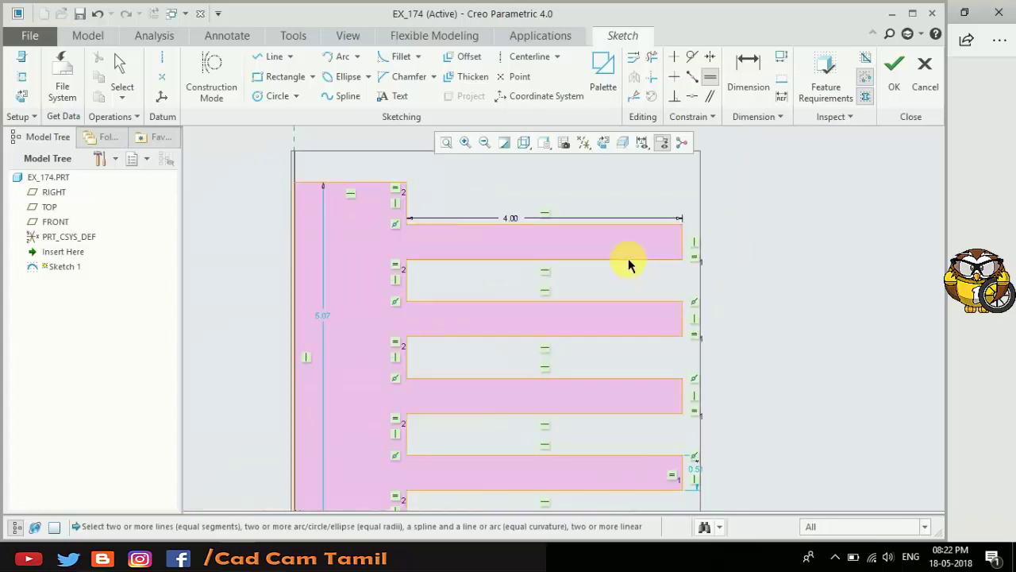
left_click(684, 395)
left_click(871, 171)
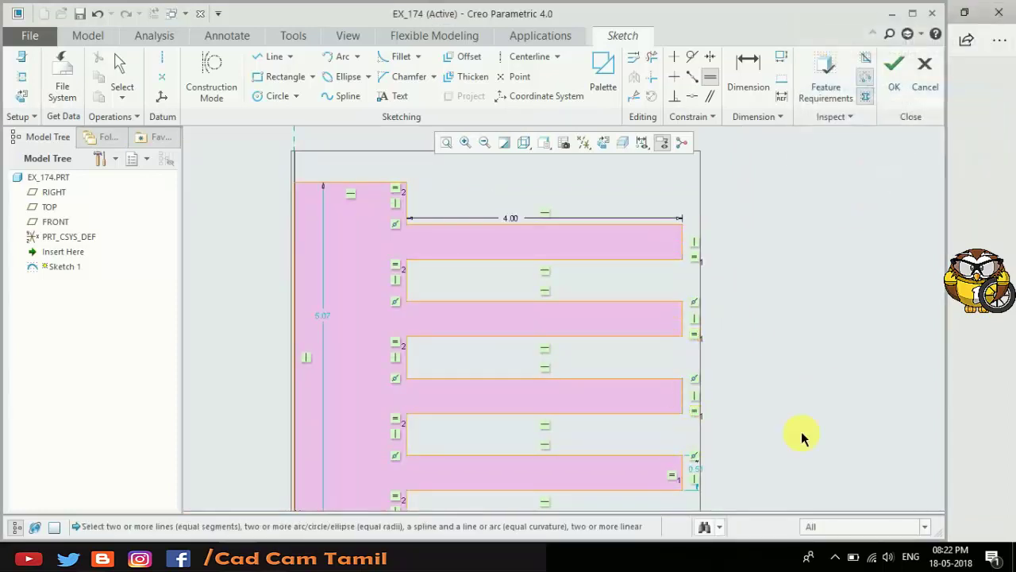
Move the 5.07, 1.62, 4.00 and 0.51 dimensions outside the profile and accept the sketch
middle_click(765, 332)
scroll(678, 274, "down", 2)
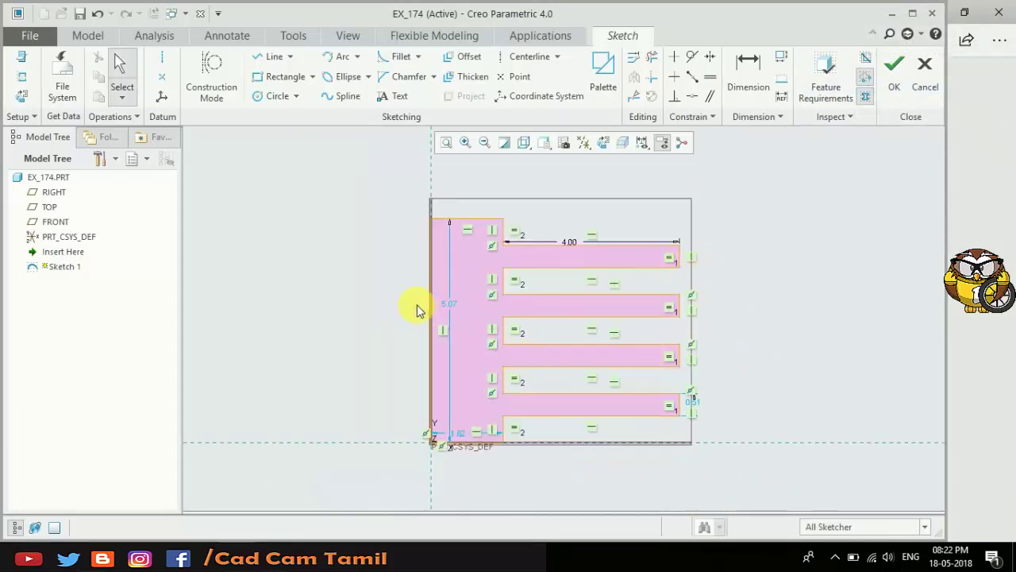
left_click_drag(456, 308, 385, 246)
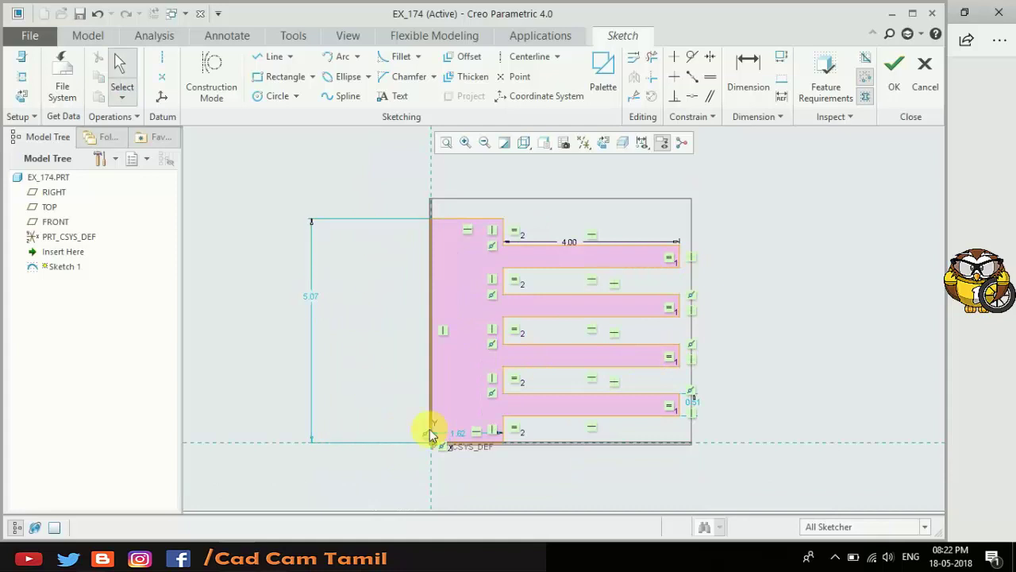
left_click_drag(460, 434, 437, 490)
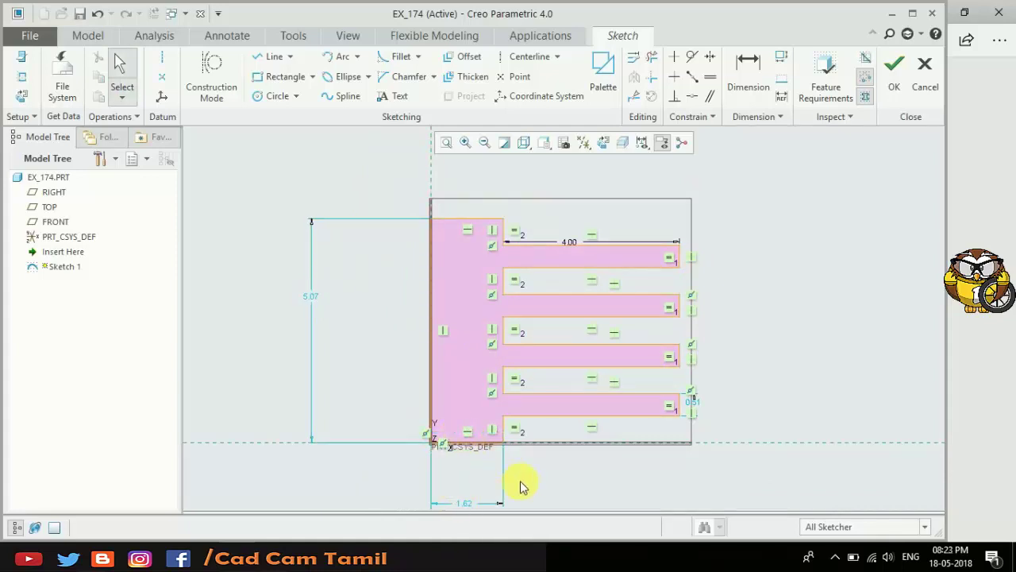
left_click(592, 234)
left_click_drag(567, 243, 588, 158)
left_click_drag(691, 408, 756, 405)
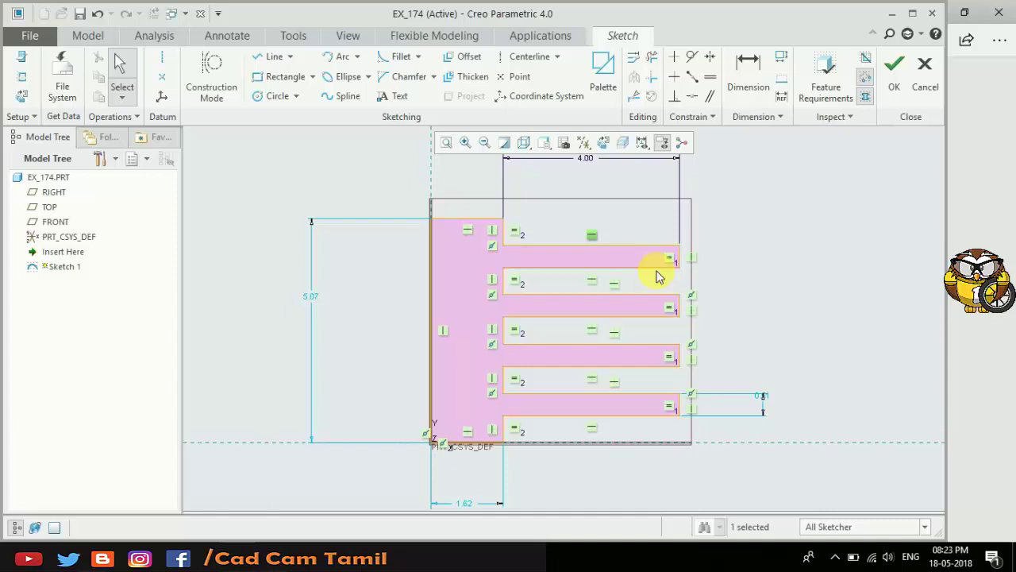
left_click(894, 70)
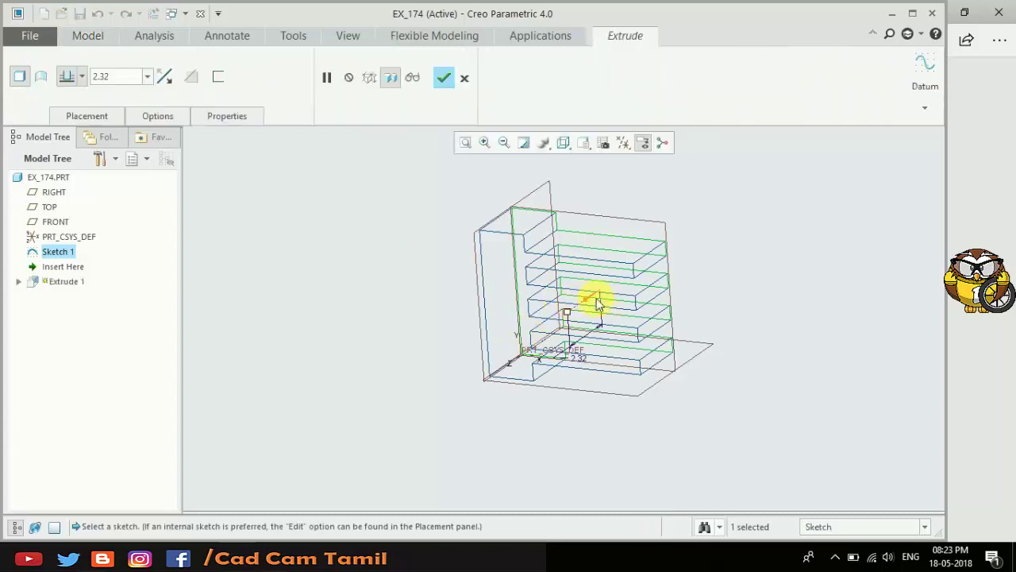
Extrude the comb profile 6.40 deep, displayed shaded with edges
left_click_drag(567, 318, 459, 385)
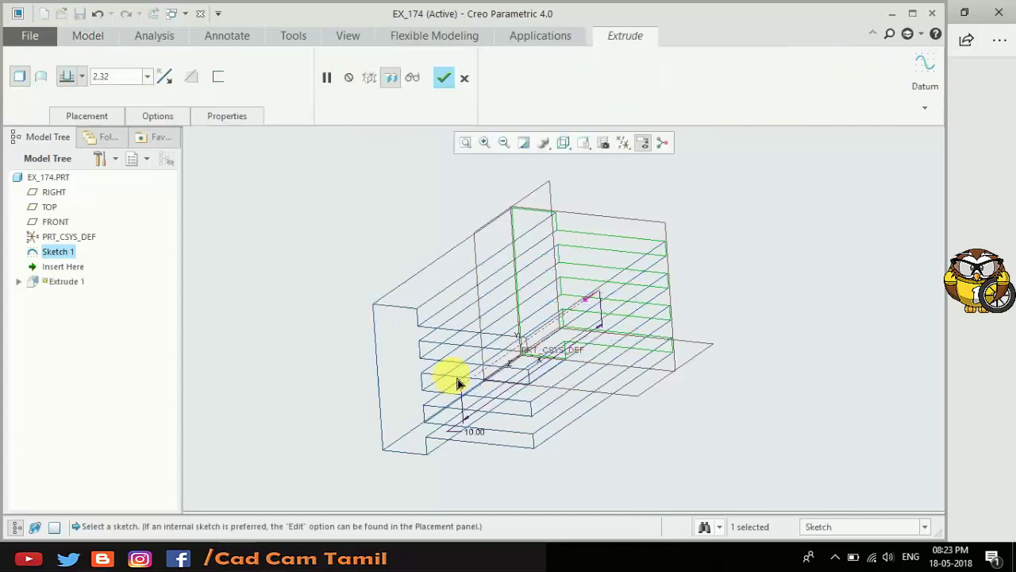
left_click(563, 142)
left_click(577, 176)
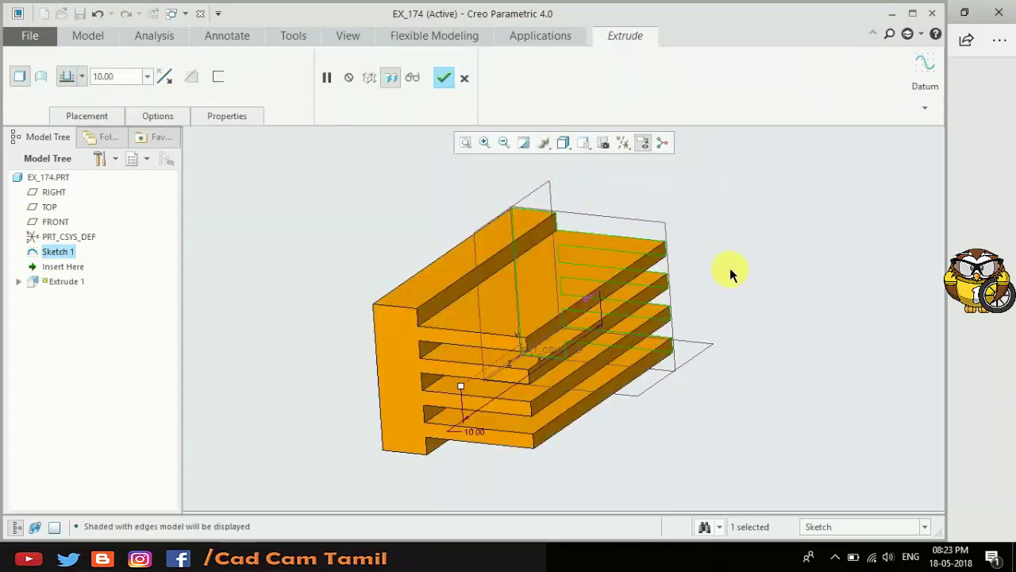
left_click_drag(460, 387, 510, 350)
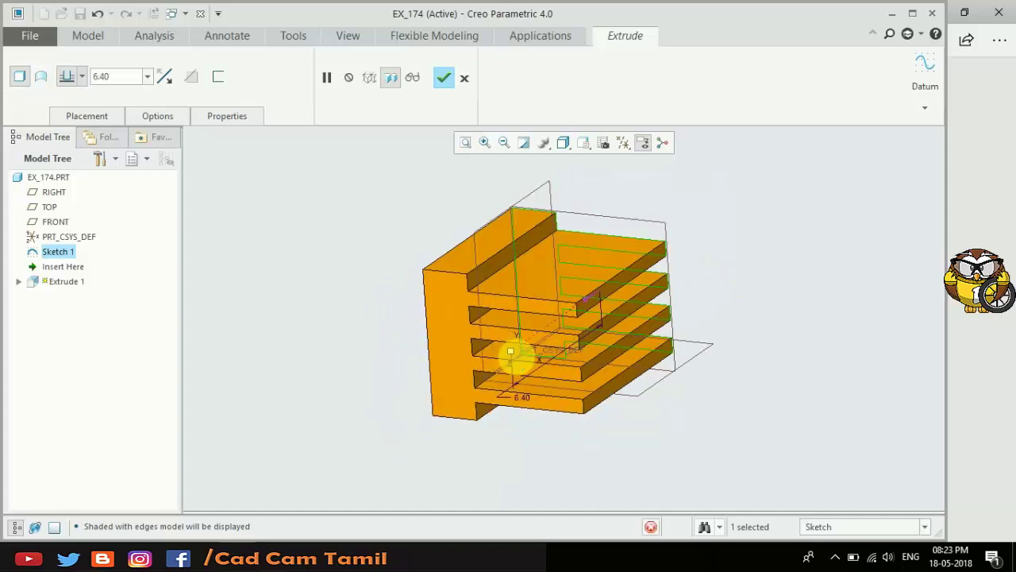
left_click(443, 77)
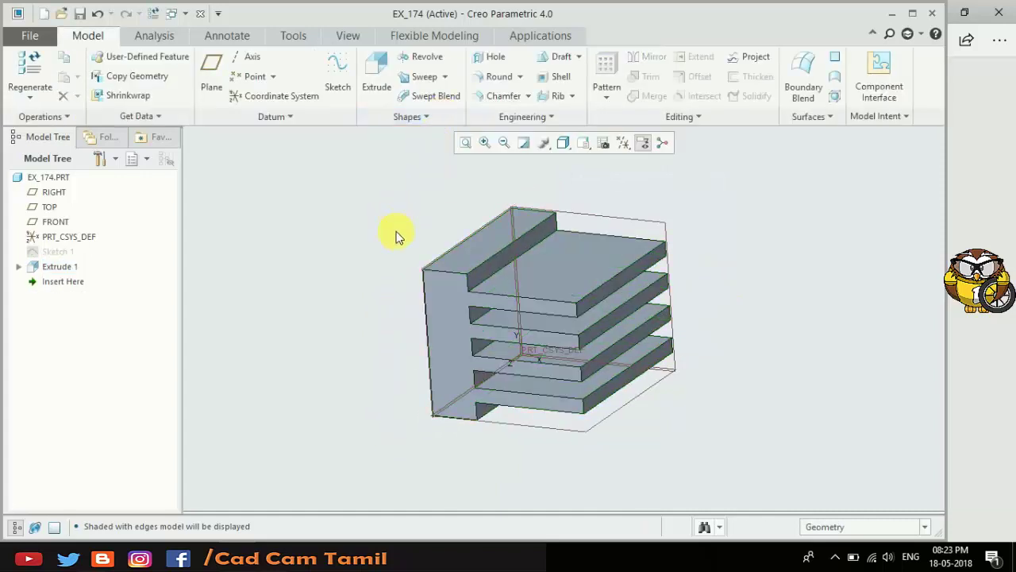
Start an extrusion on the body's front face and sketch a circle near the spine top
middle_click_drag(400, 320, 410, 308)
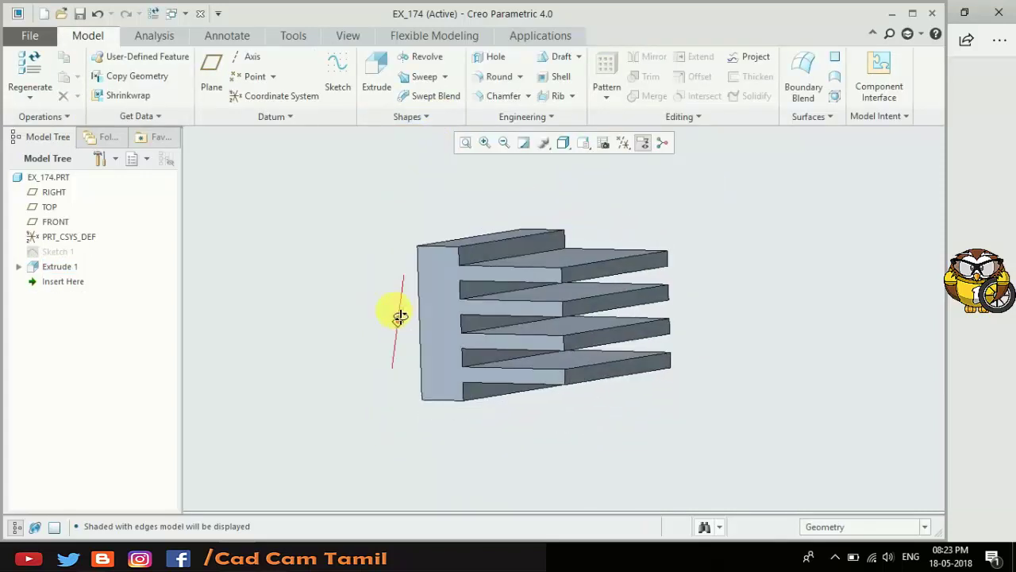
mouse_move(546, 286)
middle_mouse_down()
mouse_move(553, 308)
mouse_move(479, 326)
middle_mouse_up()
left_click(449, 316)
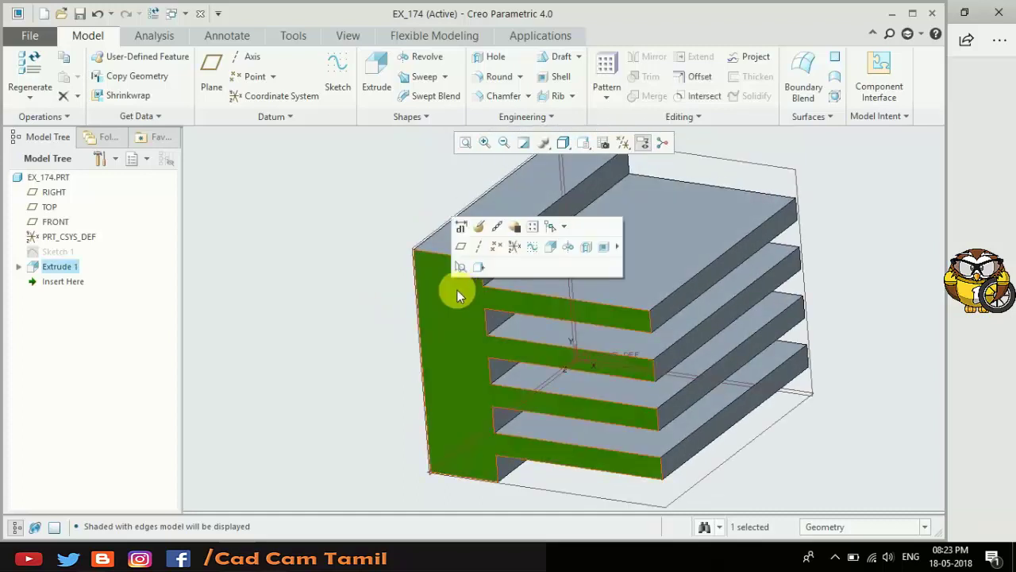
left_click(431, 306)
left_click(376, 86)
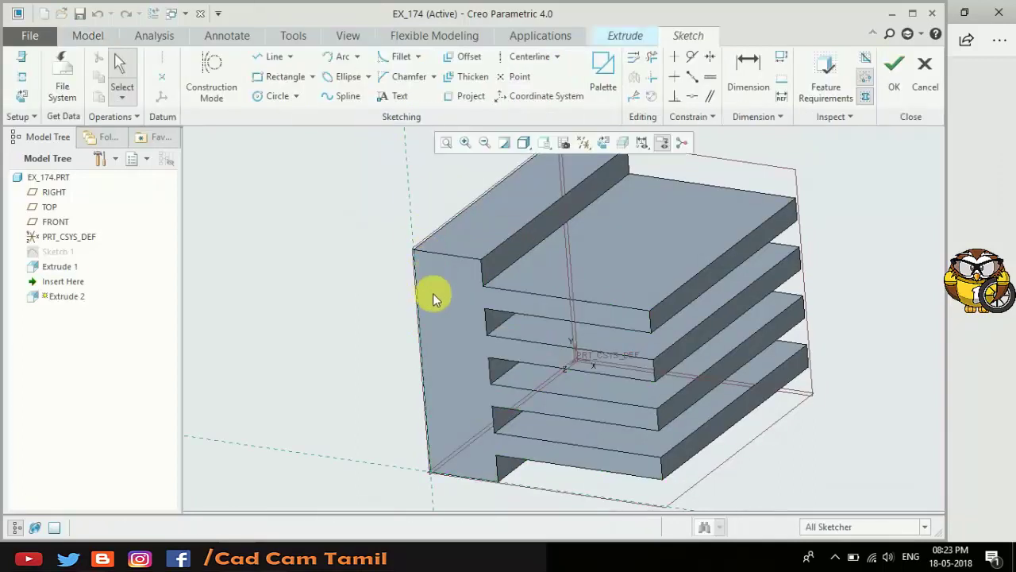
left_click(602, 143)
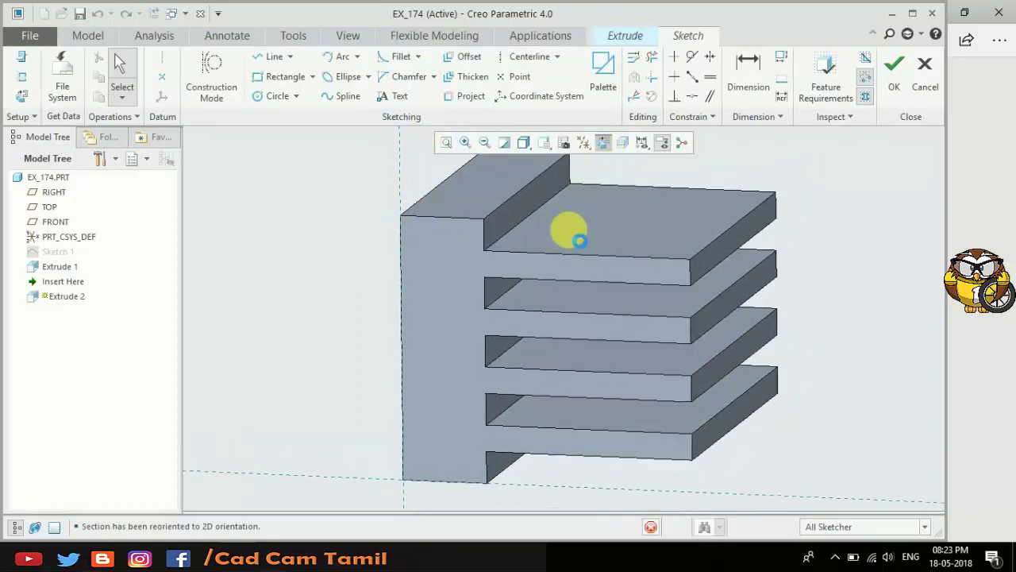
left_click(277, 96)
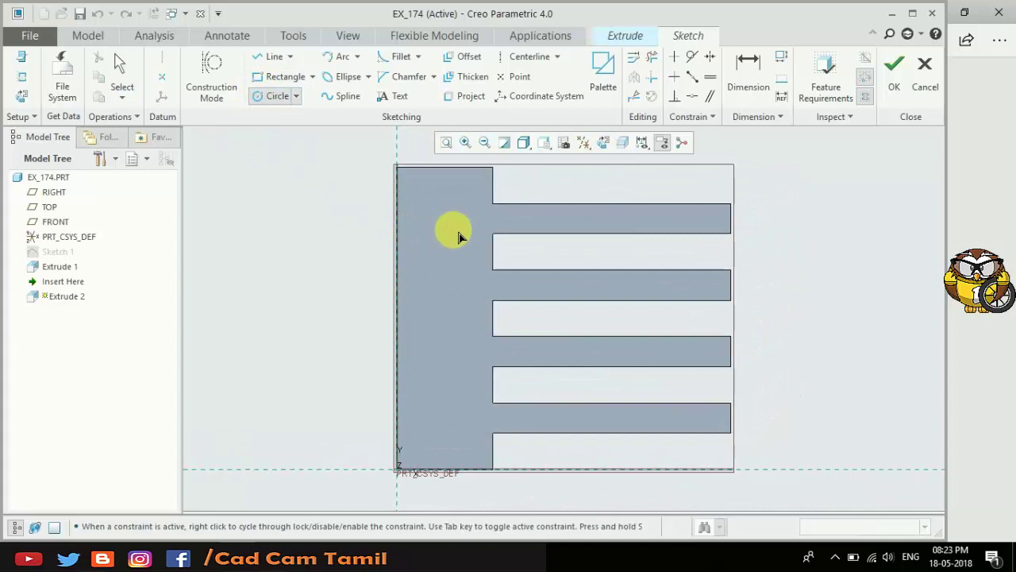
left_click(442, 226)
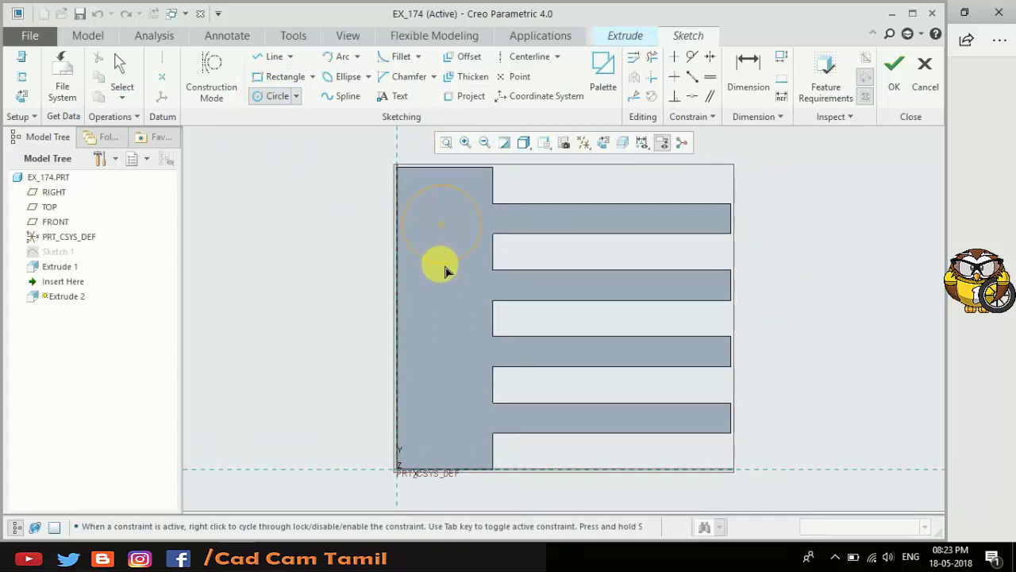
left_click(439, 264)
middle_click(350, 248)
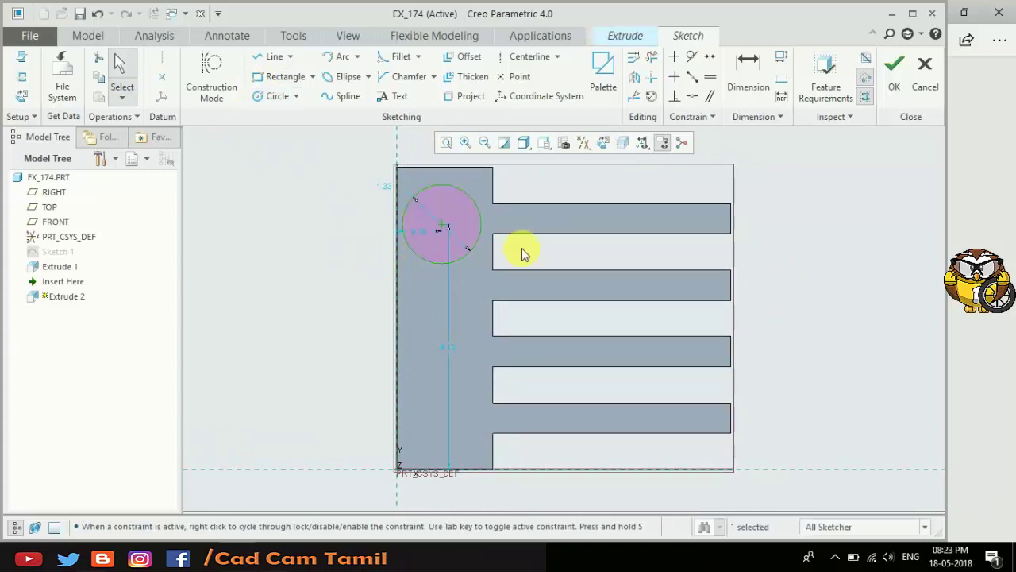
Extrude the circle 6.20 long into a shaft and orbit to inspect it
left_click(893, 84)
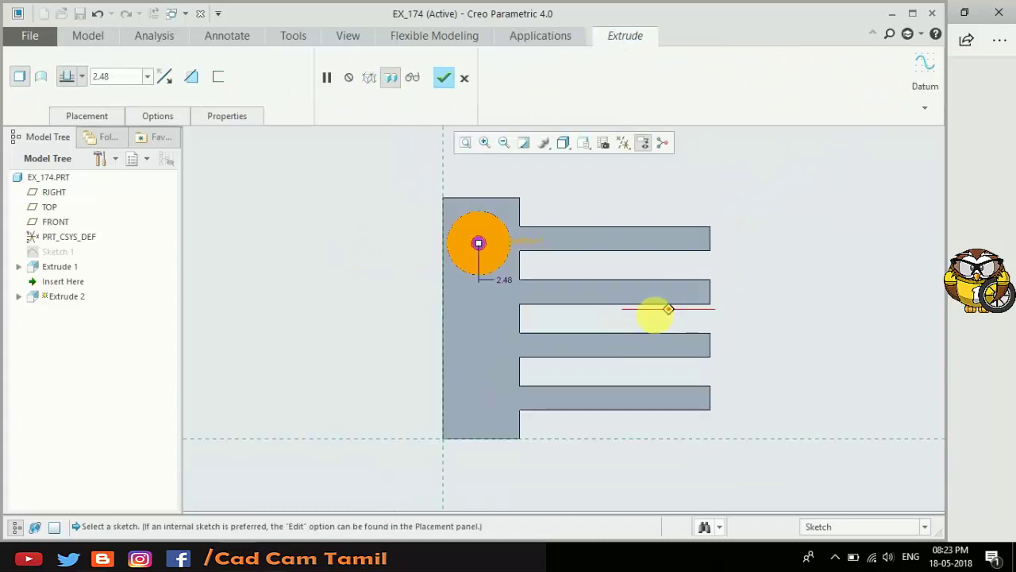
left_click_drag(495, 312, 383, 355)
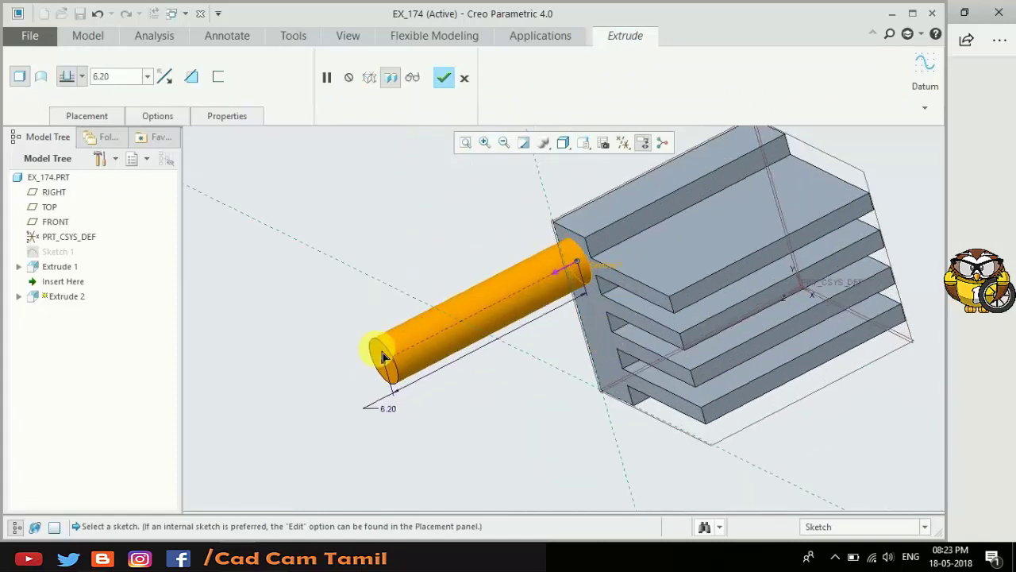
left_click(443, 79)
middle_click_drag(417, 206, 435, 255)
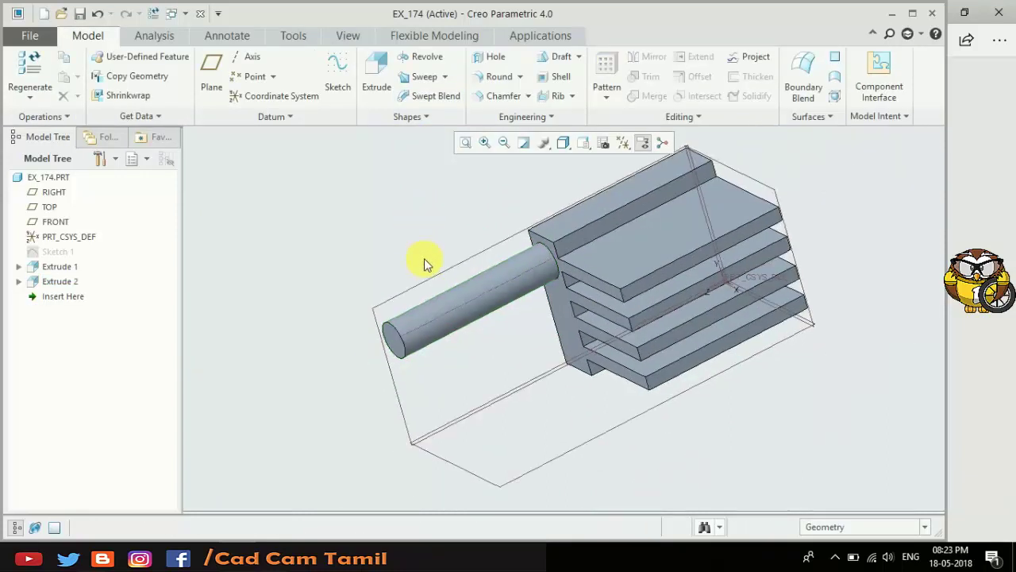
scroll(448, 266, "up", 3)
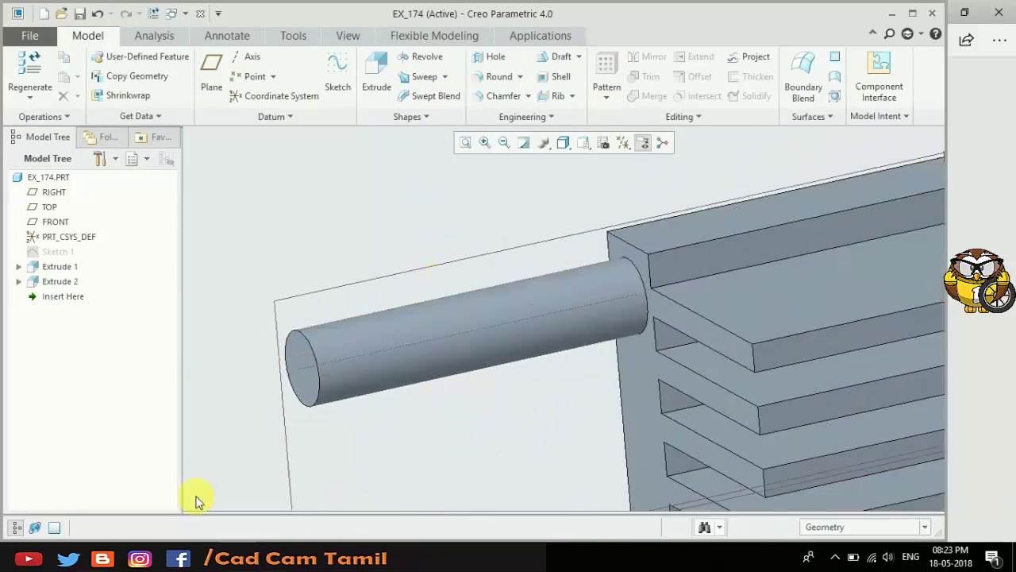
In the Edge drawing, zoom into the title block to read the SCALE 5:1 note, then zoom back out
key("alt+Tab")
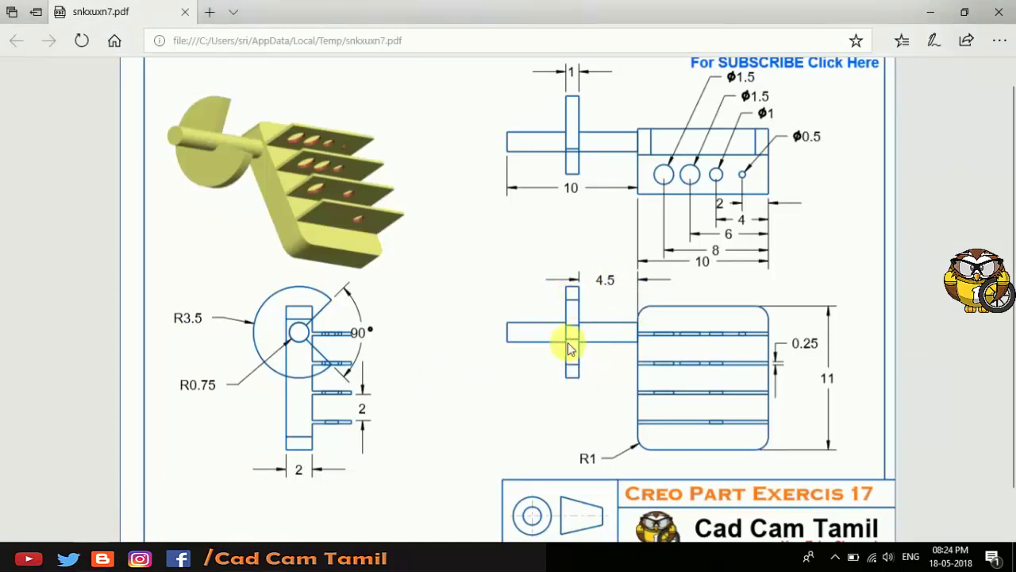
scroll(585, 352, "down", 2)
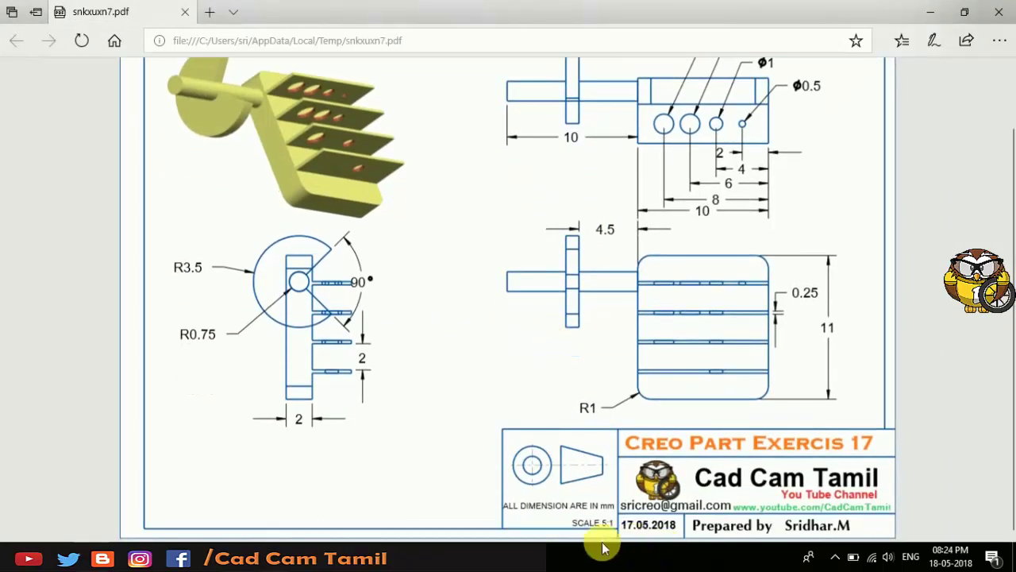
scroll(608, 548, "up", 2, "ctrl")
scroll(645, 512, "up", 2, "ctrl")
mouse_move(646, 474)
left_mouse_down()
mouse_move(639, 512)
mouse_move(565, 513)
left_mouse_up()
left_click(640, 513)
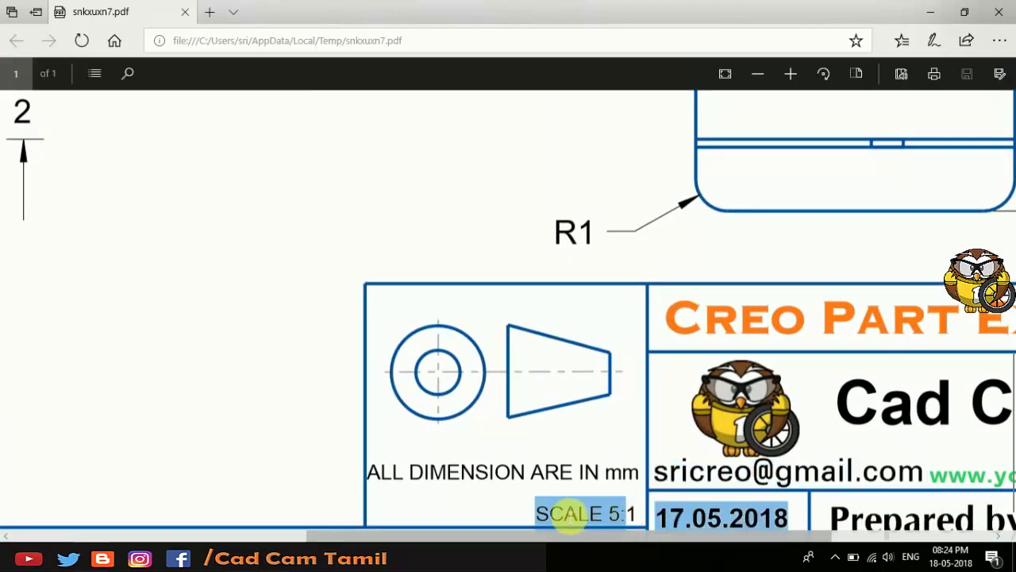
left_click(606, 442)
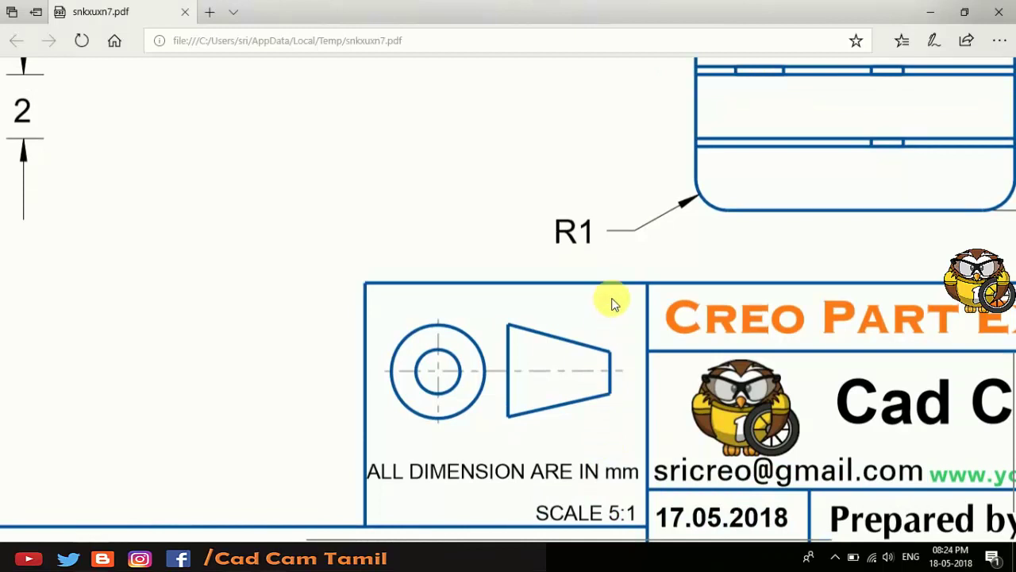
scroll(608, 304, "down", 2, "ctrl")
scroll(616, 324, "down", 2, "ctrl")
scroll(603, 318, "down", 1, "ctrl")
scroll(570, 269, "up", 2, "ctrl")
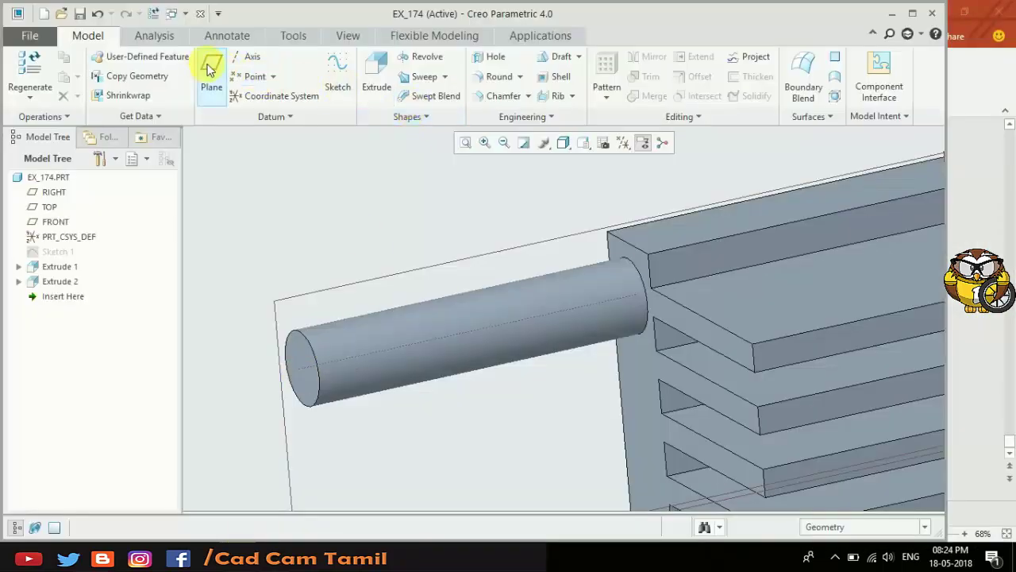
Create datum plane DTM1 offset 2.60 from the block's shaft-side face
left_click(209, 73)
left_click(641, 380)
scroll(626, 392, "down", 5)
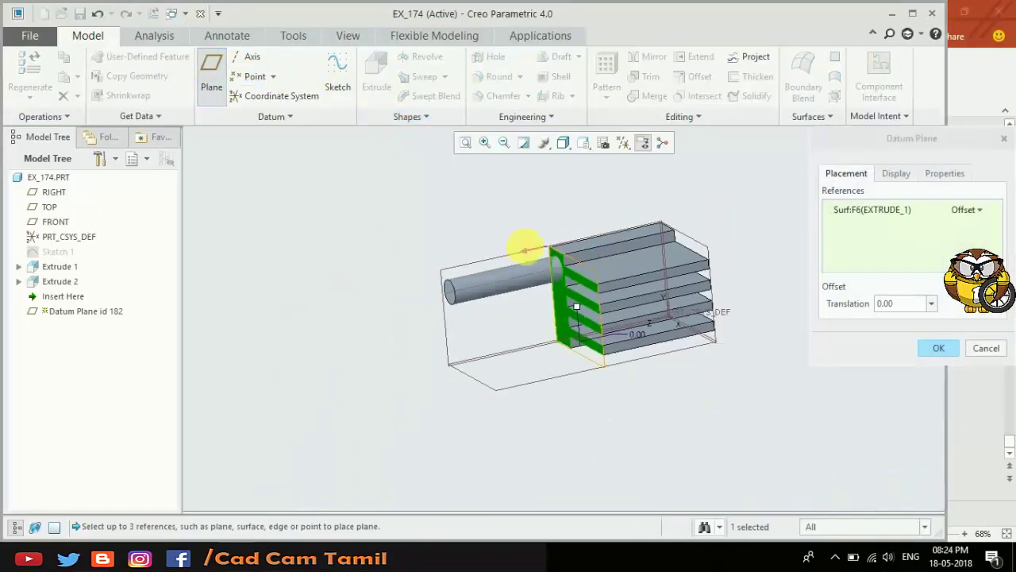
left_click_drag(578, 306, 525, 297)
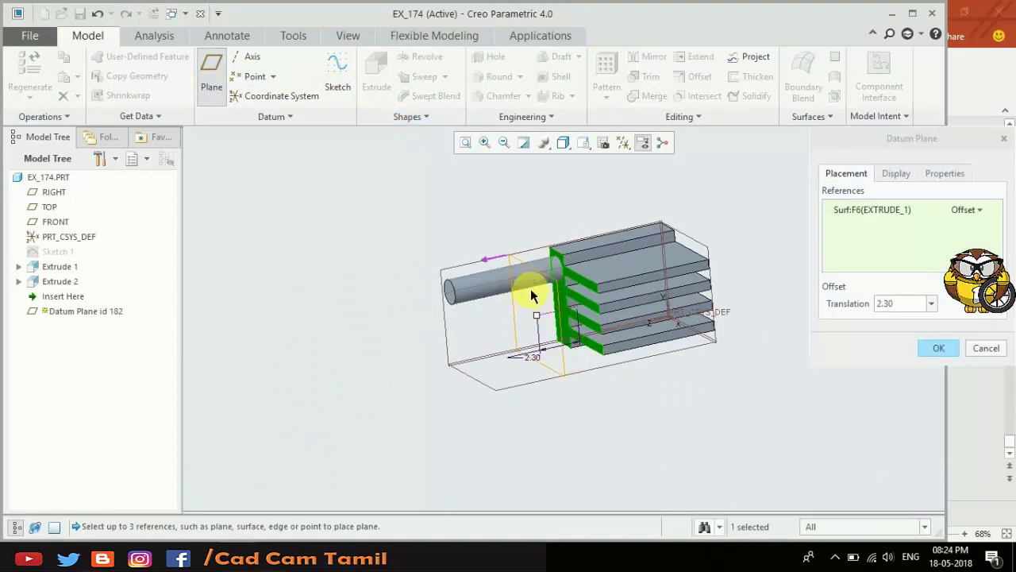
scroll(526, 294, "up", 2)
scroll(528, 270, "up", 3)
left_click_drag(572, 371, 563, 372)
left_click(939, 355)
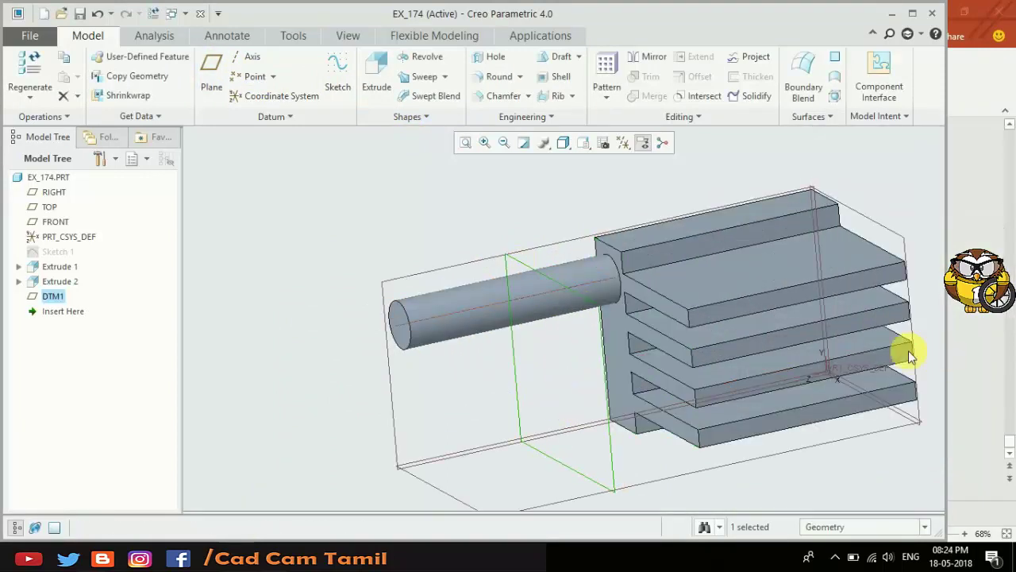
Start an extrusion sketched on DTM1 and draw a disc circle centred on the shaft axis
left_click(523, 266)
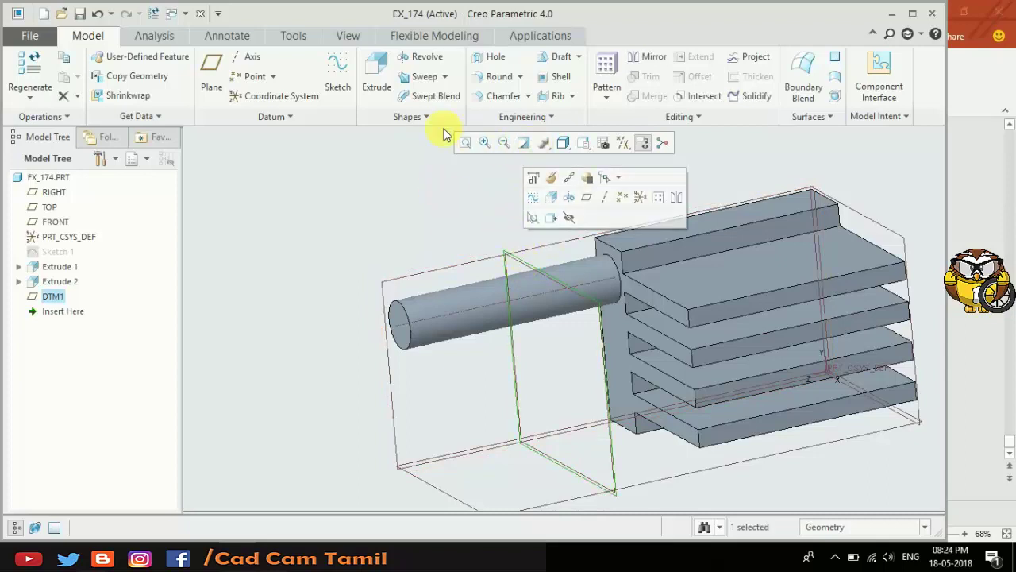
left_click(377, 76)
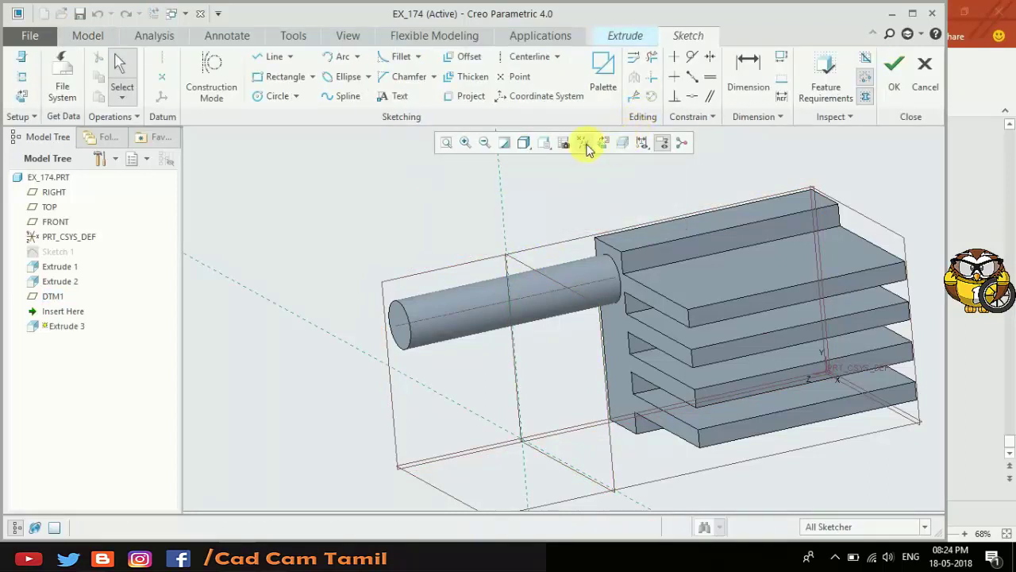
left_click(603, 143)
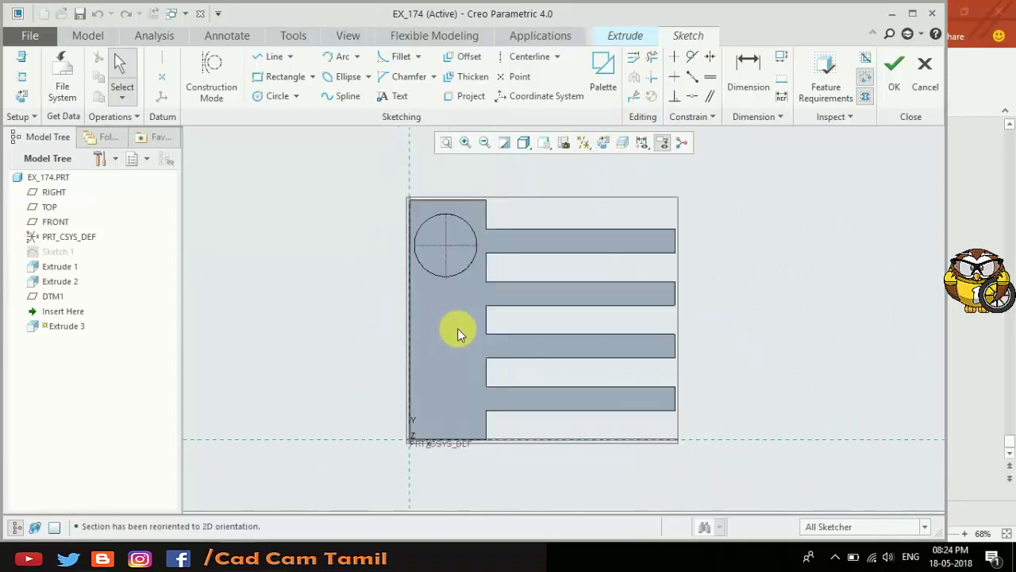
left_click(272, 96)
left_click(438, 272)
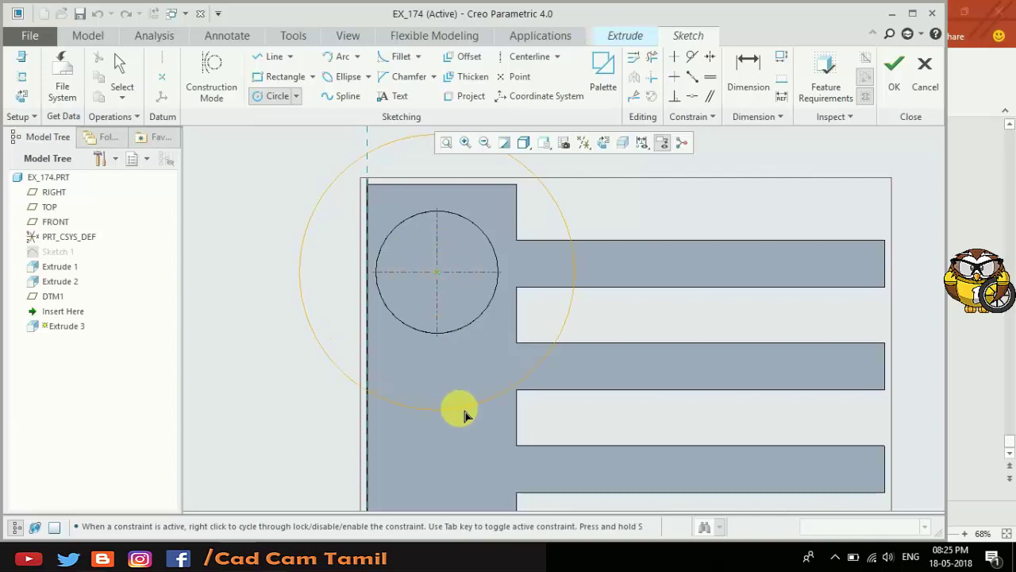
left_click(460, 408)
middle_click(569, 453)
middle_click_drag(568, 453, 590, 272, "shift")
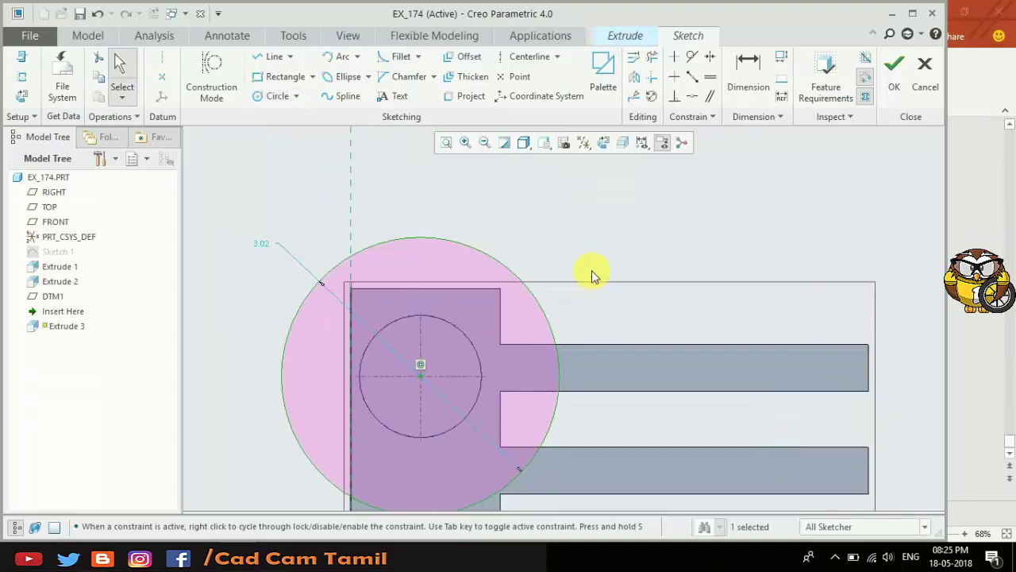
Draw two radial notch lines from the disc centre and trim the disc into a notched outline
left_click(259, 59)
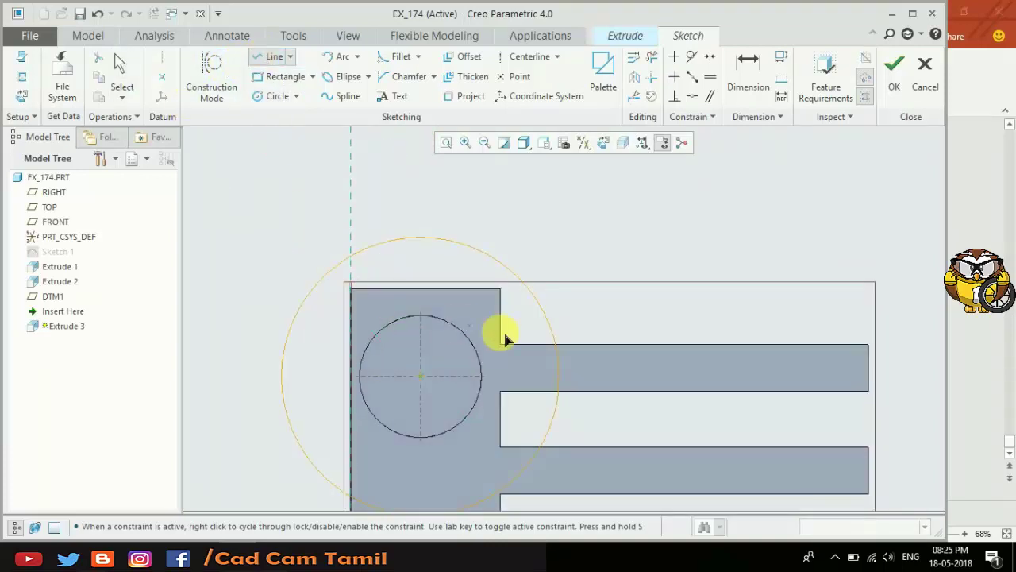
left_click(542, 310)
left_click(421, 375)
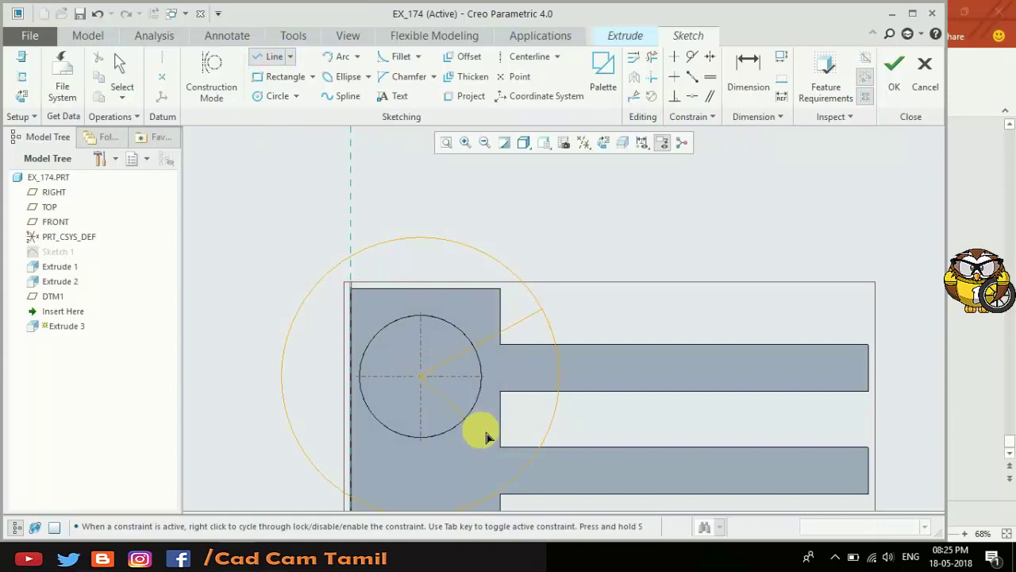
left_click(527, 465)
middle_click(631, 349)
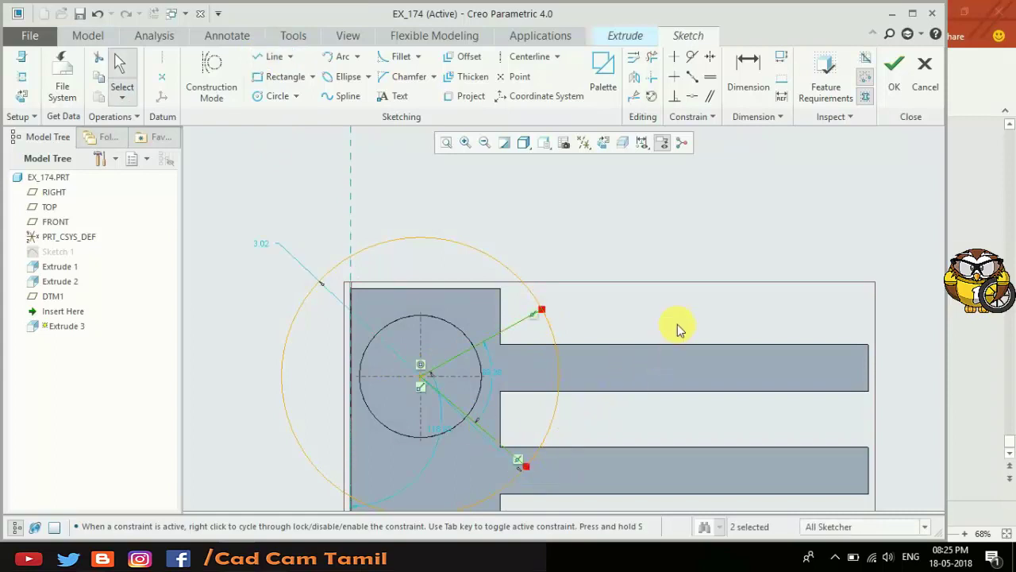
scroll(616, 165, "down", 2)
left_click(651, 60)
scroll(596, 365, "up", 2)
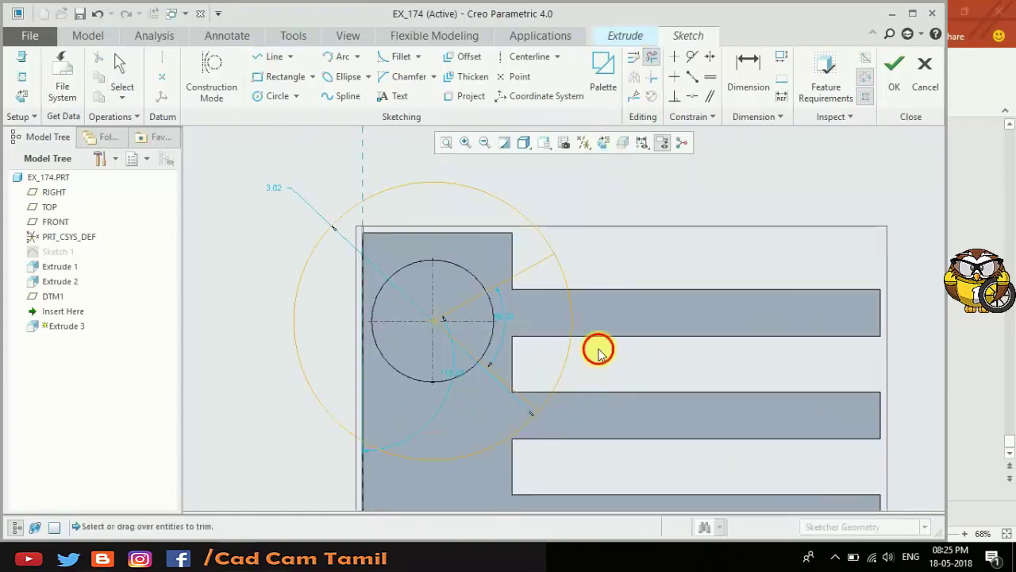
middle_click(641, 378)
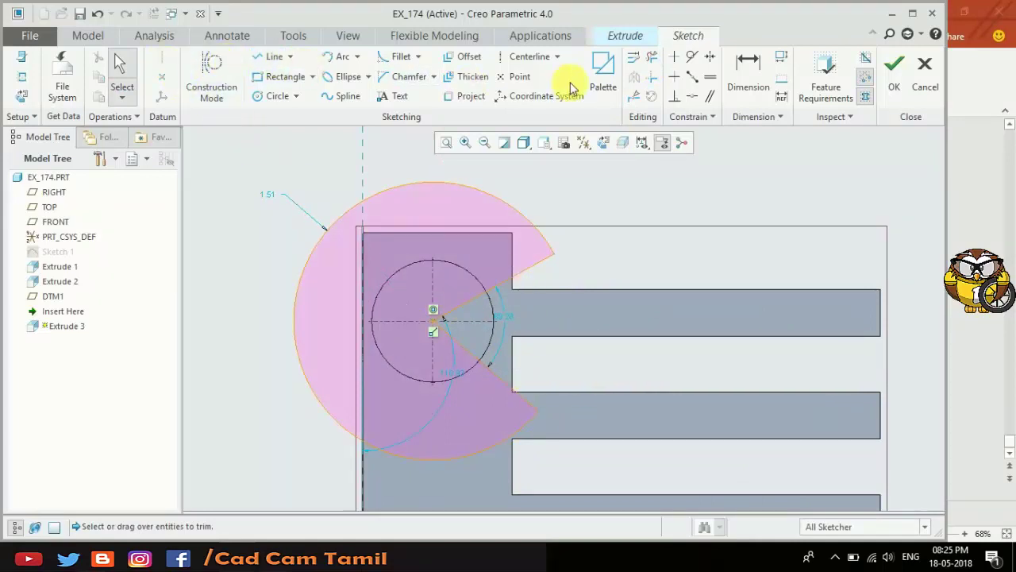
Draw a horizontal centerline through the disc centre
left_click(527, 58)
left_click(434, 320)
left_click(608, 321)
middle_click(680, 281)
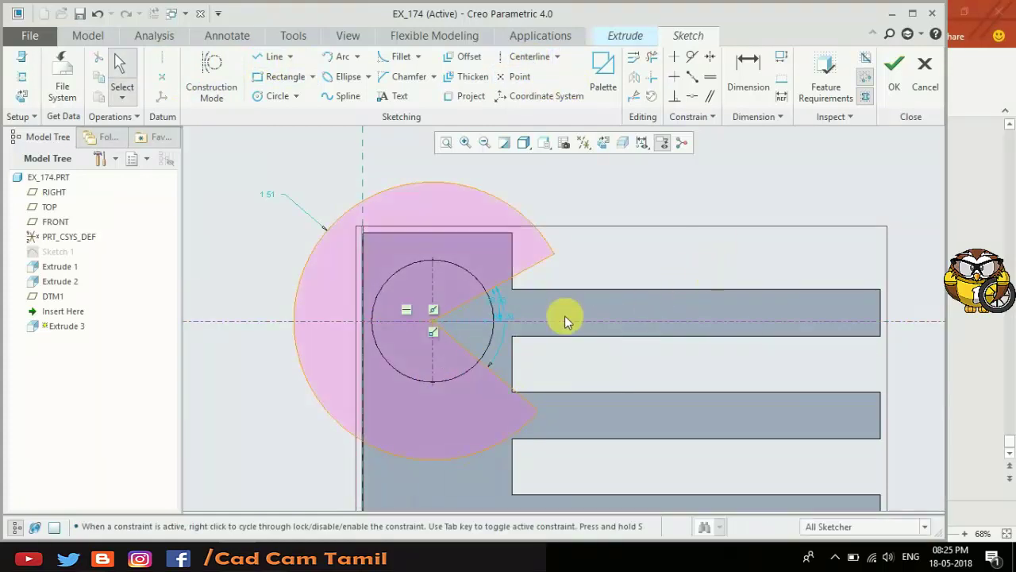
Dimension the notch angle to 90° and its angle from the centerline to 45°
scroll(524, 316, "up", 4)
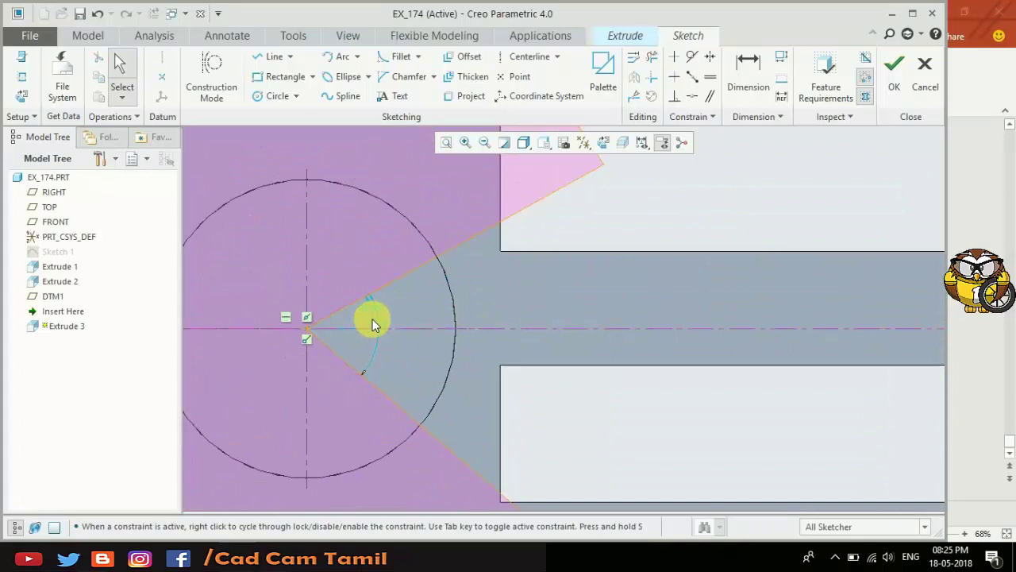
left_click_drag(375, 330, 560, 325)
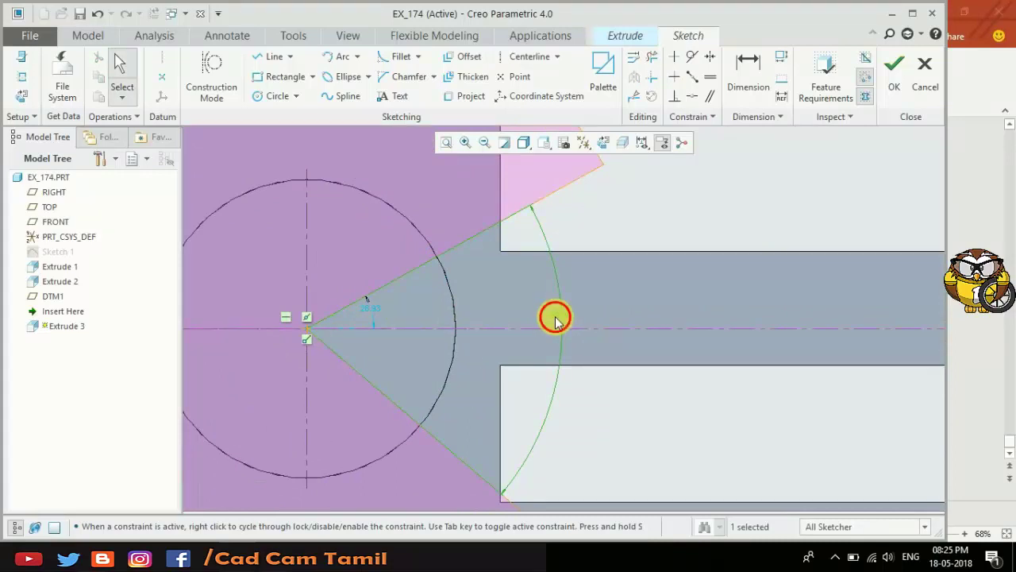
type("90")
key("Return")
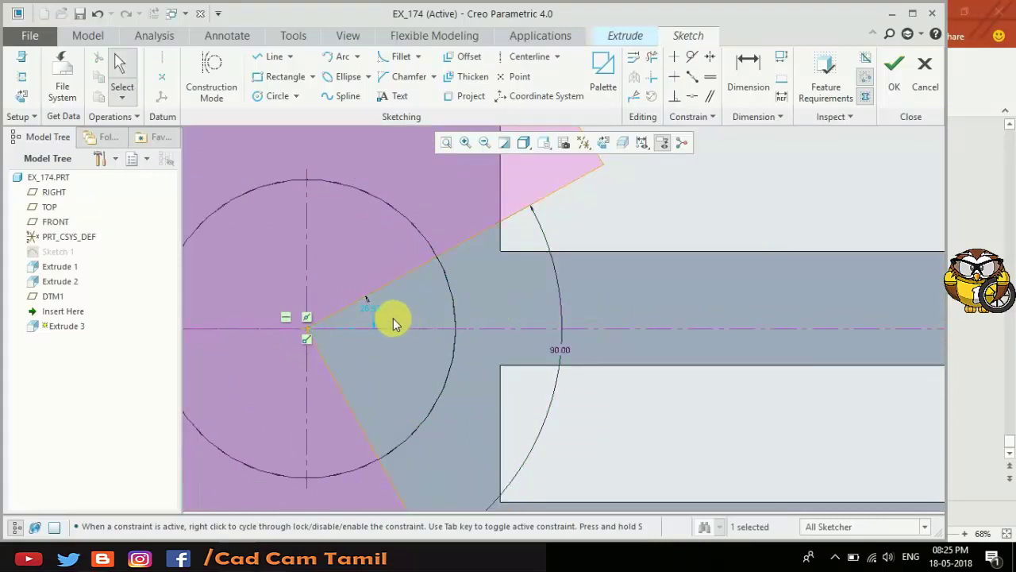
double_click(373, 309)
type("4")
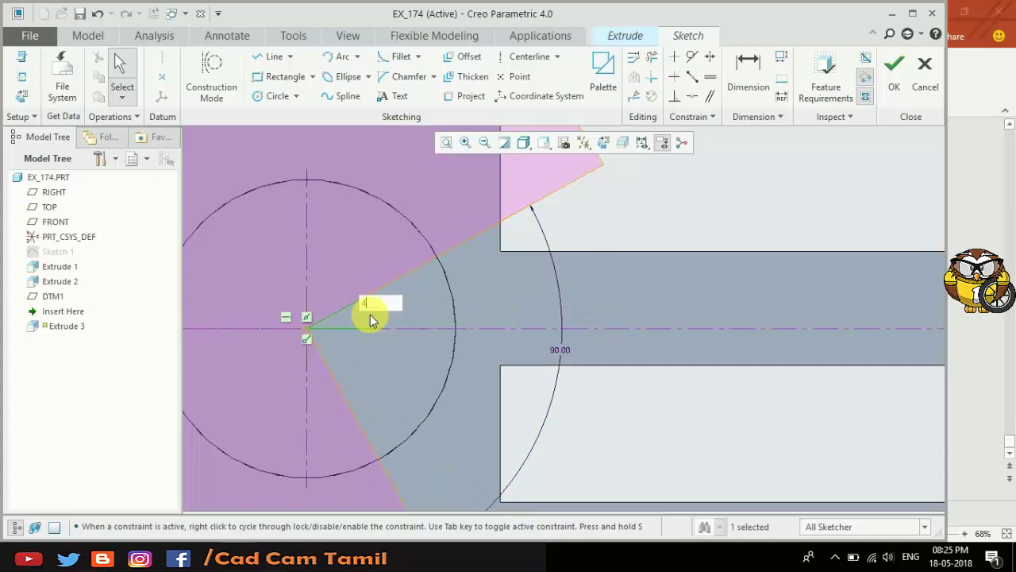
type("5")
key("Return")
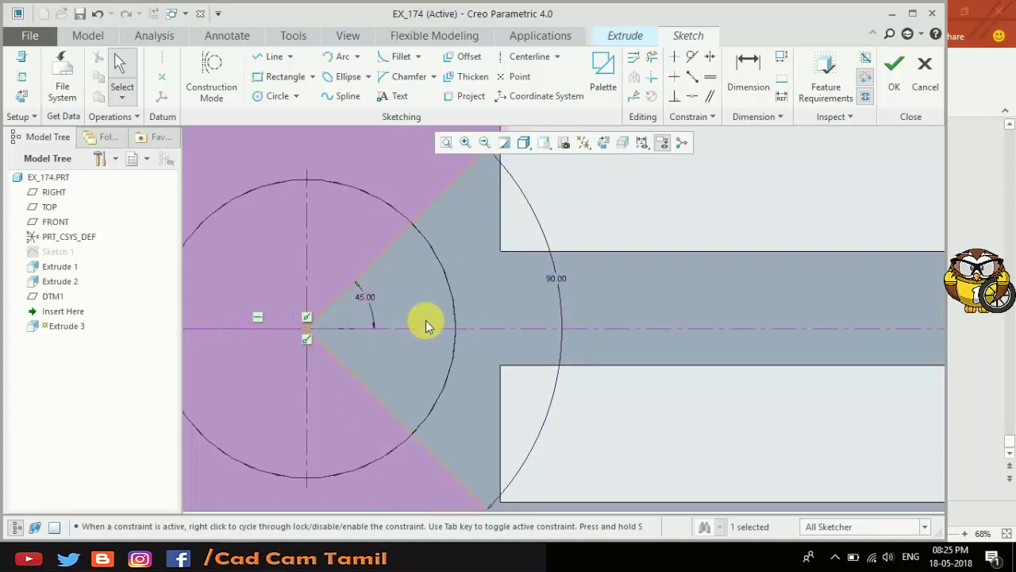
scroll(594, 265, "down", 2)
scroll(563, 320, "down", 1)
scroll(356, 336, "down", 1)
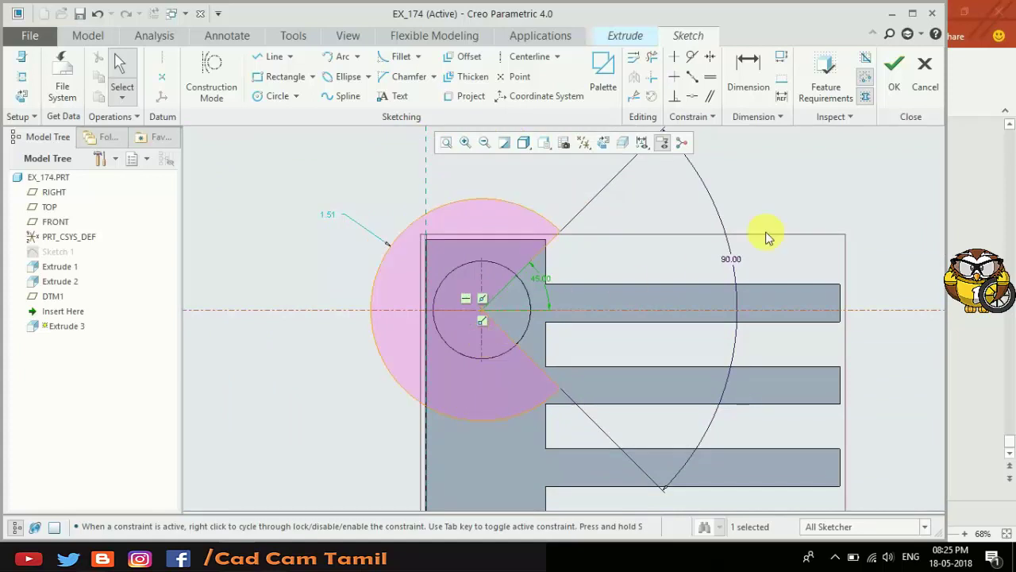
Extrude the notched disc sketch to a depth of 1.10 and finish the feature
left_click(894, 65)
scroll(379, 399, "down", 2)
middle_click_drag(489, 363, 450, 384)
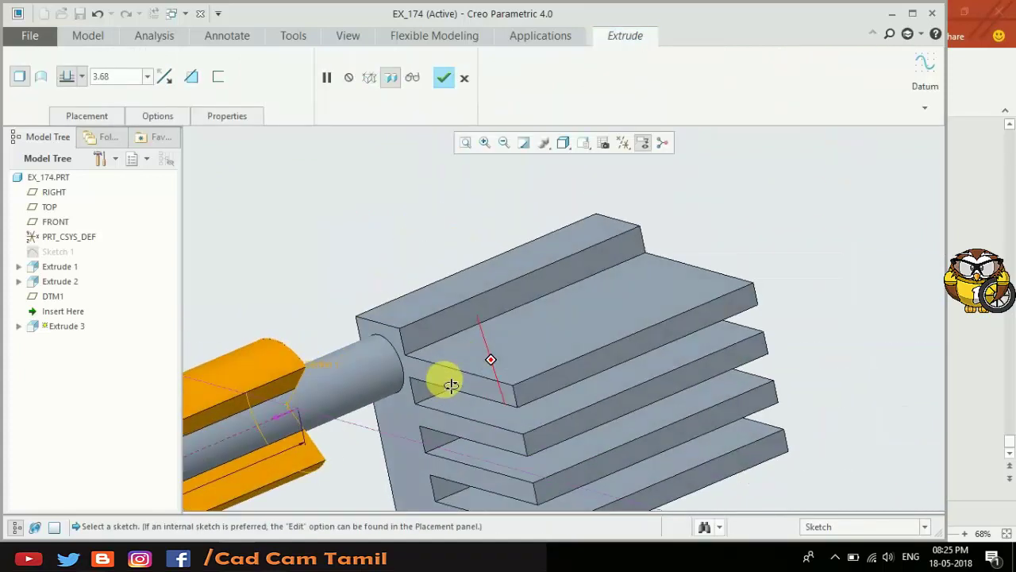
scroll(450, 384, "down", 2)
middle_click_drag(521, 413, 403, 389)
left_click_drag(401, 391, 467, 363)
left_click(443, 77)
Orbit to inspect the new disc and notch, then bring the drawing PDF back into view
mouse_move(373, 268)
middle_mouse_down()
mouse_move(358, 352)
mouse_move(423, 351)
middle_mouse_up()
mouse_move(367, 350)
middle_mouse_down()
mouse_move(416, 429)
mouse_move(333, 423)
mouse_move(418, 380)
middle_mouse_up()
scroll(421, 378, "up", 4)
scroll(420, 374, "down", 2)
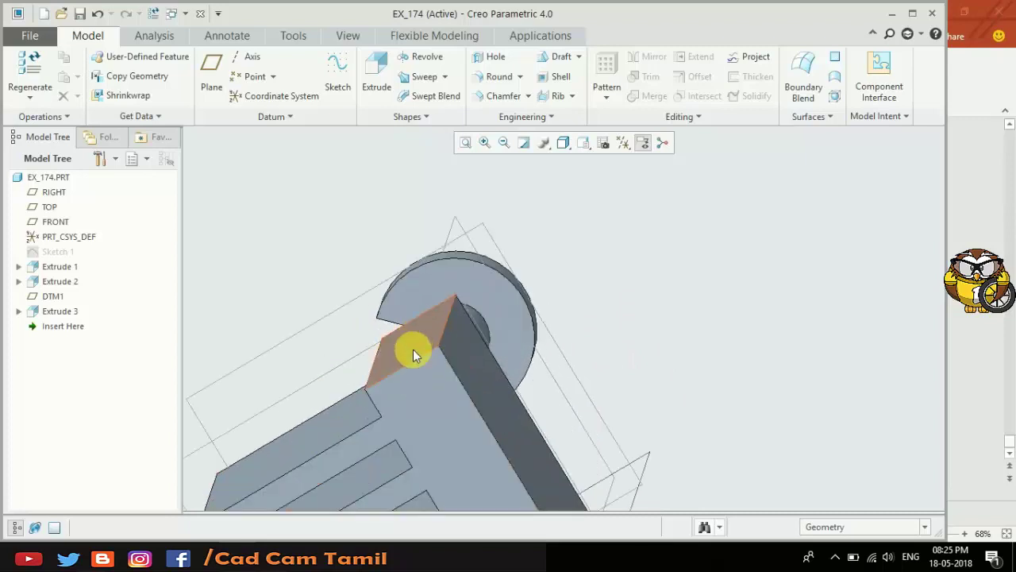
left_click(80, 557)
scroll(418, 358, "up", 2)
scroll(608, 322, "down", 4)
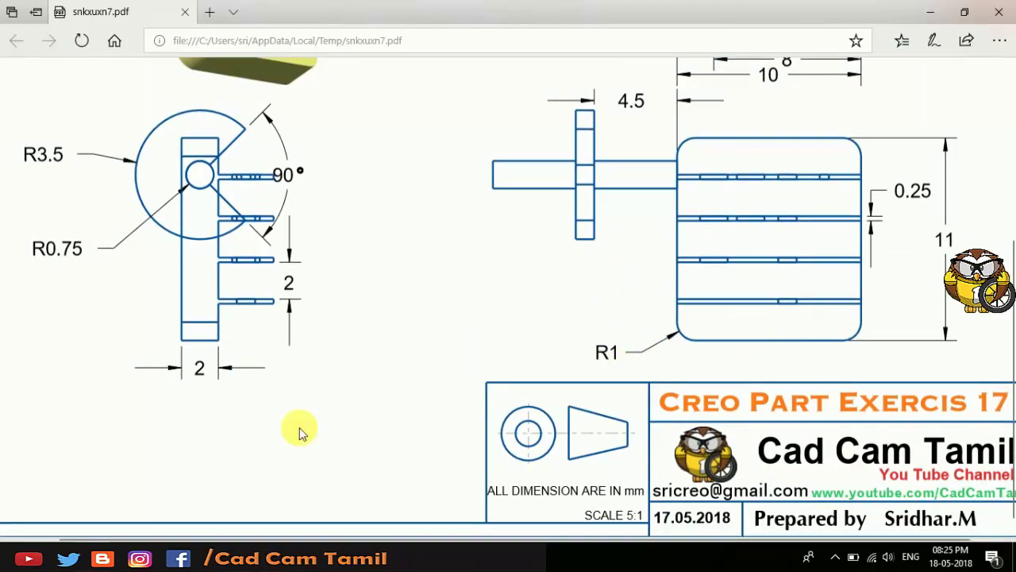
Return to Creo and orbit the part to a side view
key("alt+Tab")
mouse_move(523, 388)
middle_mouse_down()
mouse_move(487, 415)
mouse_move(415, 442)
mouse_move(463, 401)
mouse_move(538, 374)
mouse_move(500, 381)
mouse_move(389, 268)
middle_mouse_up()
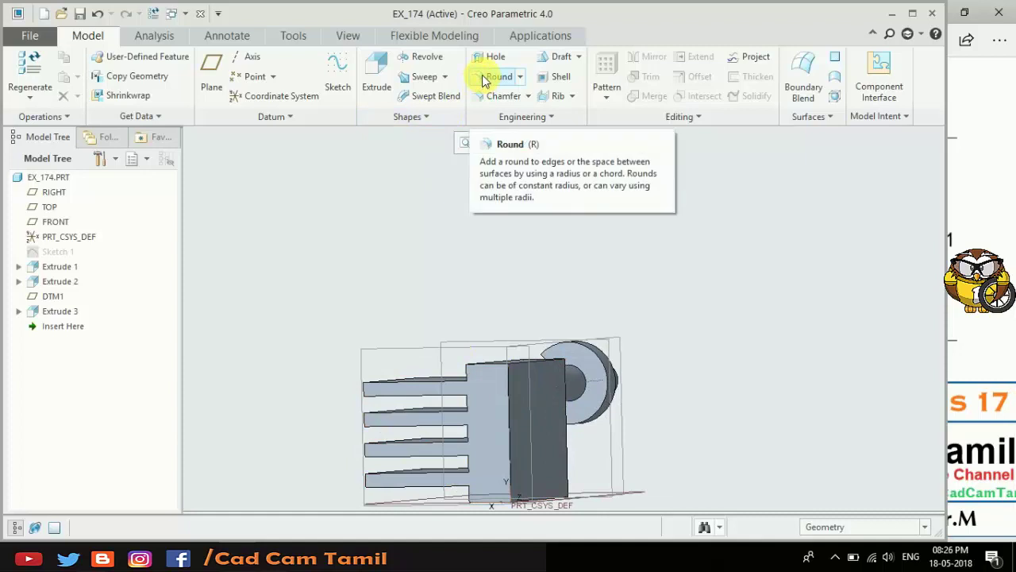
Start a round and pick the block's top edge, orbiting to check the edges
left_click(496, 77)
scroll(476, 378, "down", 2)
left_click(502, 367)
scroll(389, 240, "up", 2)
mouse_move(389, 238)
middle_mouse_down()
mouse_move(465, 335)
mouse_move(415, 344)
middle_mouse_up()
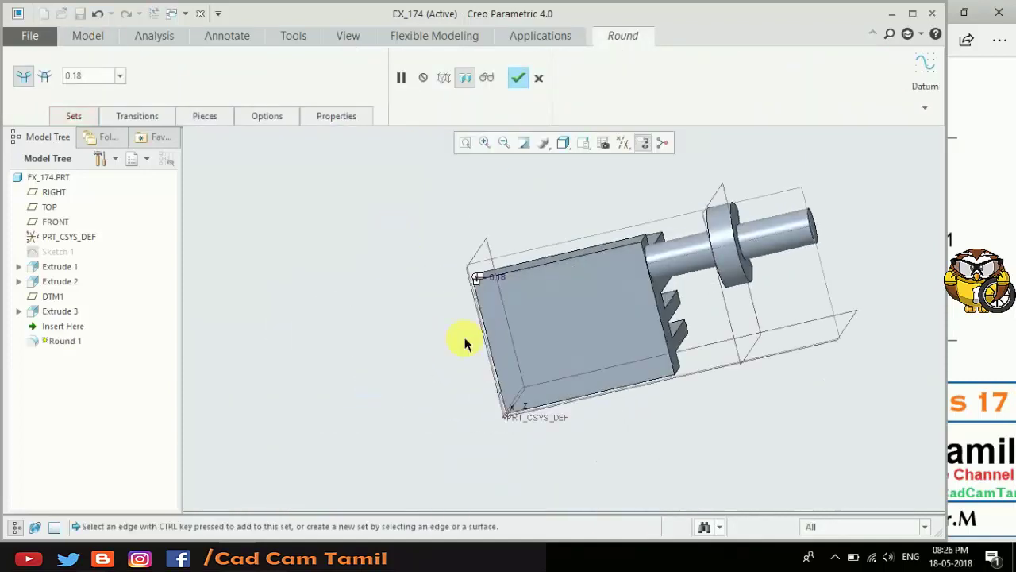
scroll(642, 261, "down", 3)
scroll(664, 225, "down", 1)
middle_click_drag(579, 313, 551, 304)
scroll(656, 381, "down", 3)
scroll(646, 386, "up", 3)
mouse_move(646, 386)
middle_mouse_down()
mouse_move(510, 363)
mouse_move(566, 341)
mouse_move(503, 356)
middle_mouse_up()
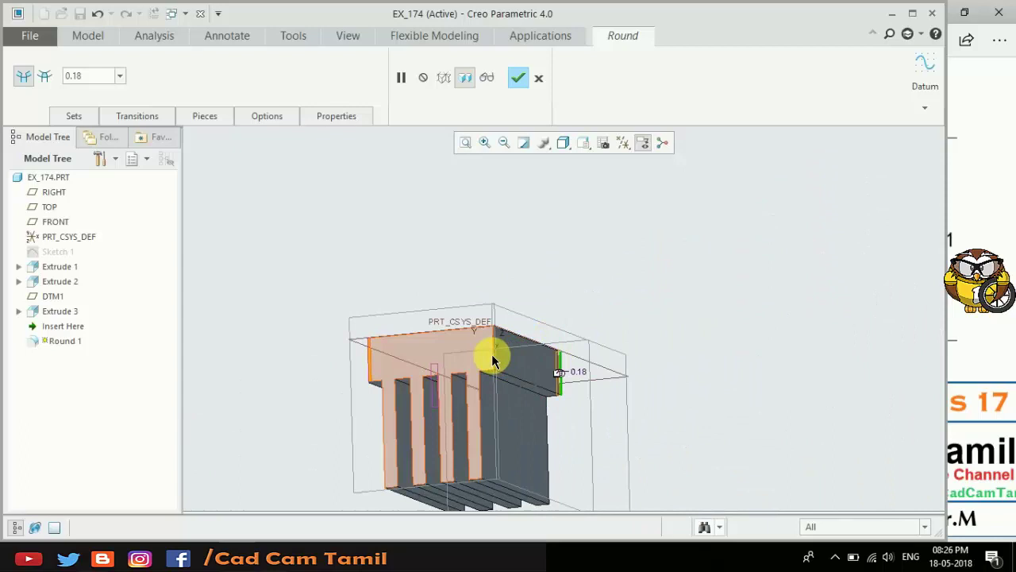
mouse_move(511, 318)
middle_mouse_down()
mouse_move(596, 313)
mouse_move(495, 272)
middle_mouse_up()
scroll(510, 390, "down", 3)
scroll(511, 390, "down", 3)
Set the round radius to 1.00 and complete Round 1
left_click_drag(484, 332, 492, 318)
scroll(568, 366, "up", 3)
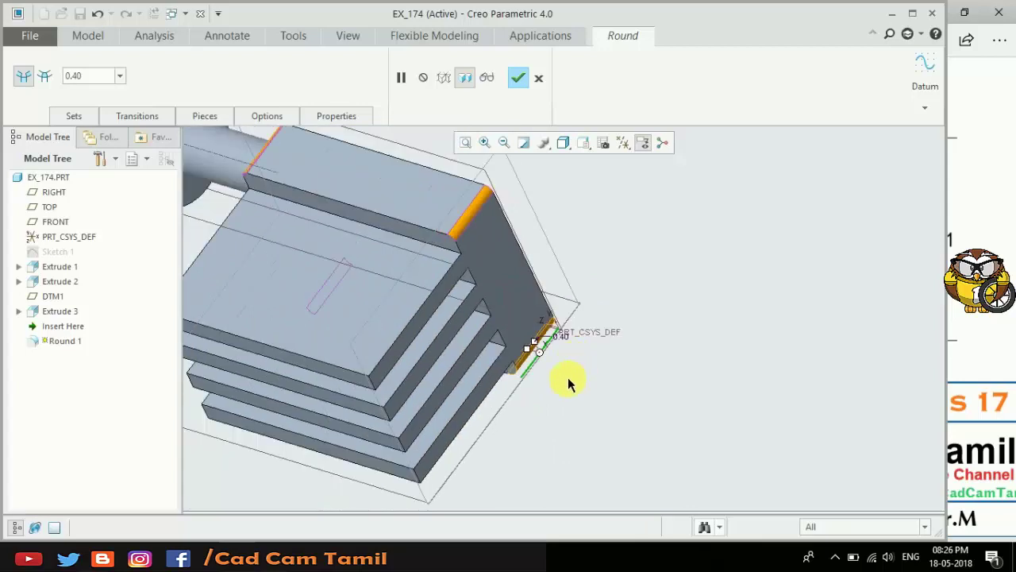
scroll(568, 377, "up", 2)
mouse_move(585, 370)
middle_mouse_down()
mouse_move(522, 390)
mouse_move(510, 404)
middle_mouse_up()
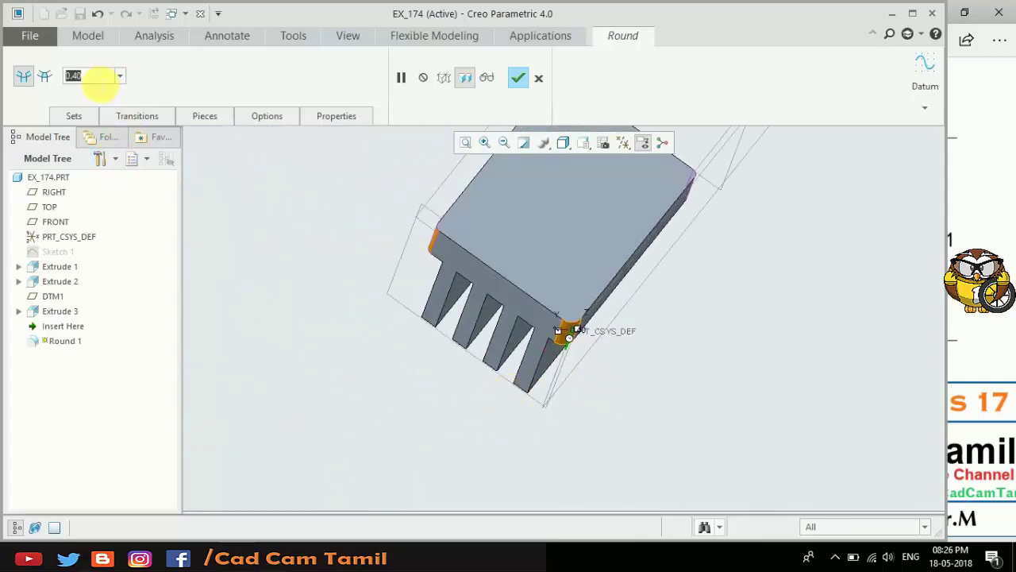
type("1")
key("Return")
mouse_move(365, 278)
middle_mouse_down()
mouse_move(468, 283)
mouse_move(462, 302)
mouse_move(483, 329)
mouse_move(441, 355)
mouse_move(473, 347)
middle_mouse_up()
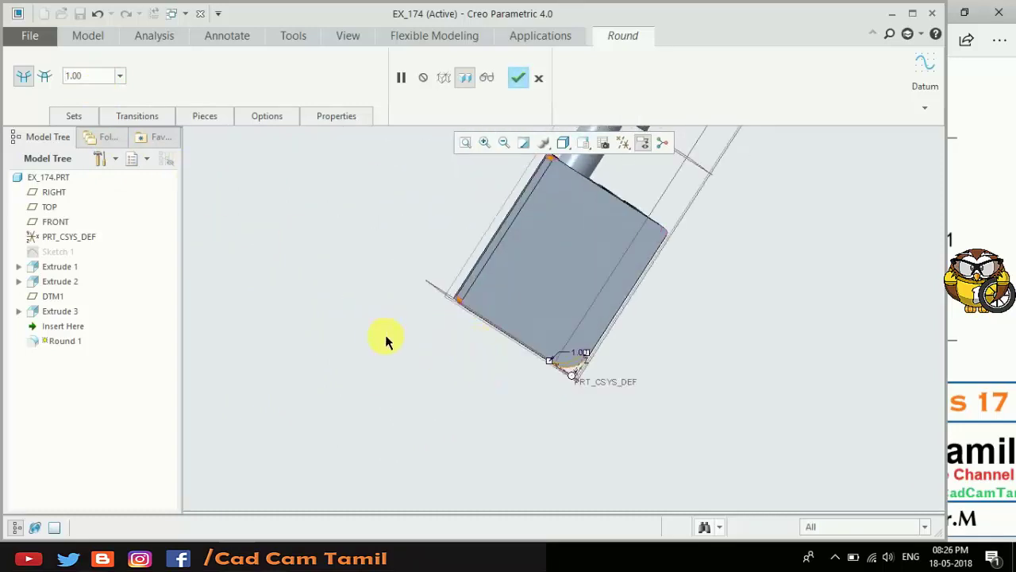
left_click(500, 147)
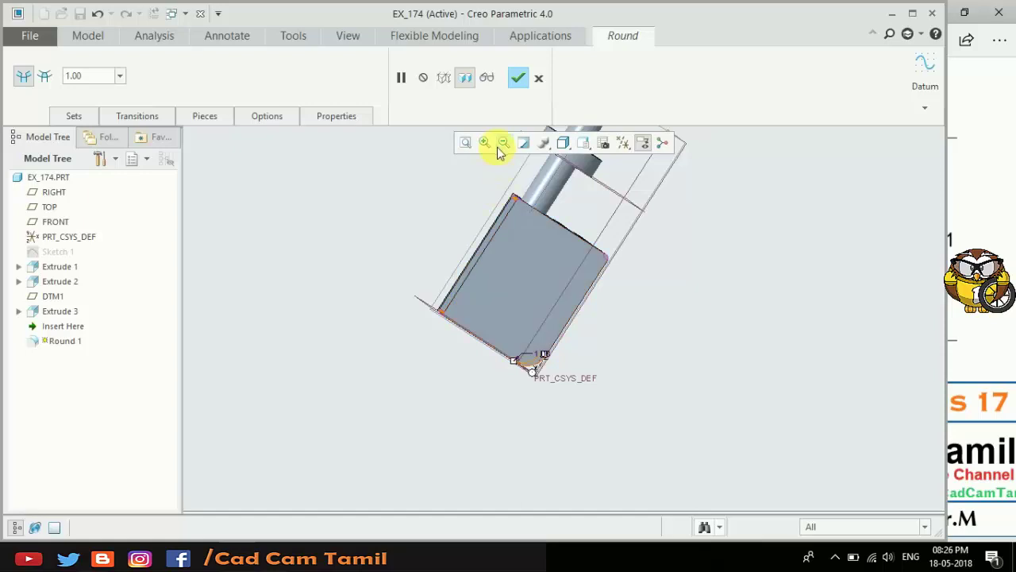
left_click(518, 77)
middle_click_drag(373, 426, 493, 378)
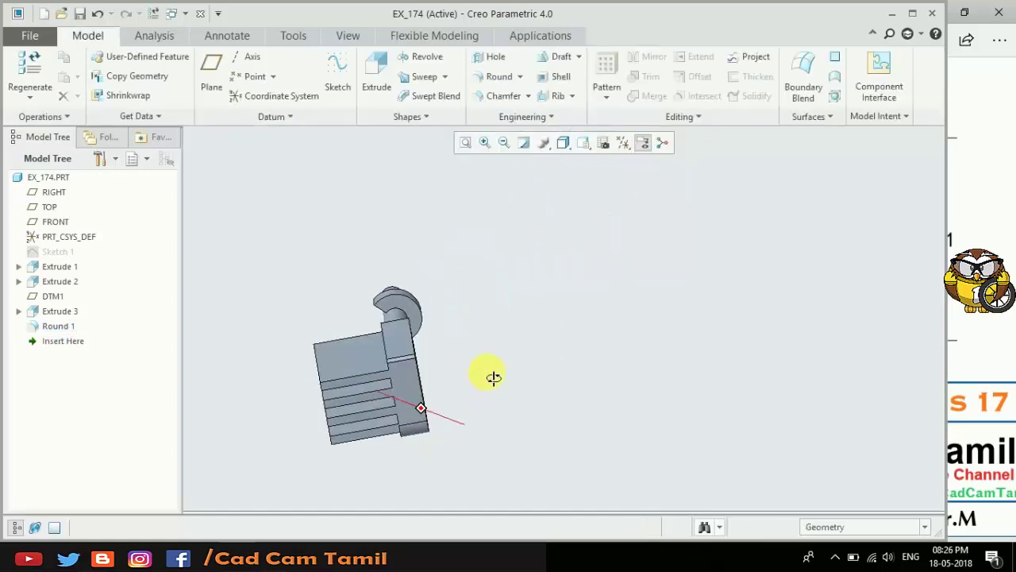
scroll(444, 373, "down", 5)
mouse_move(390, 367)
middle_mouse_down()
mouse_move(453, 381)
mouse_move(426, 390)
mouse_move(461, 387)
middle_mouse_up()
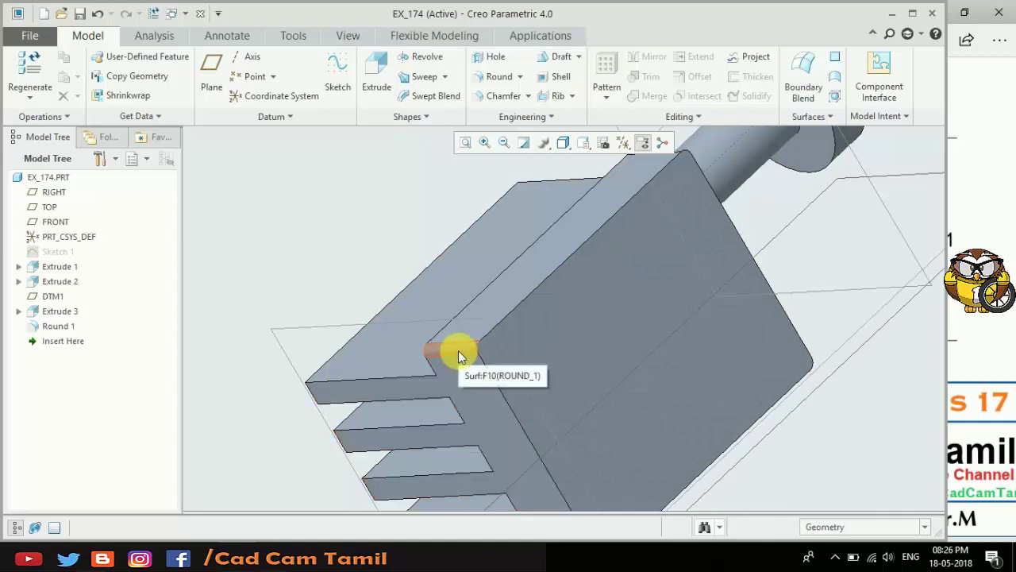
scroll(459, 357, "up", 5)
mouse_move(447, 386)
middle_mouse_down()
mouse_move(551, 412)
mouse_move(678, 409)
mouse_move(526, 397)
mouse_move(466, 416)
mouse_move(583, 445)
mouse_move(515, 442)
middle_mouse_up()
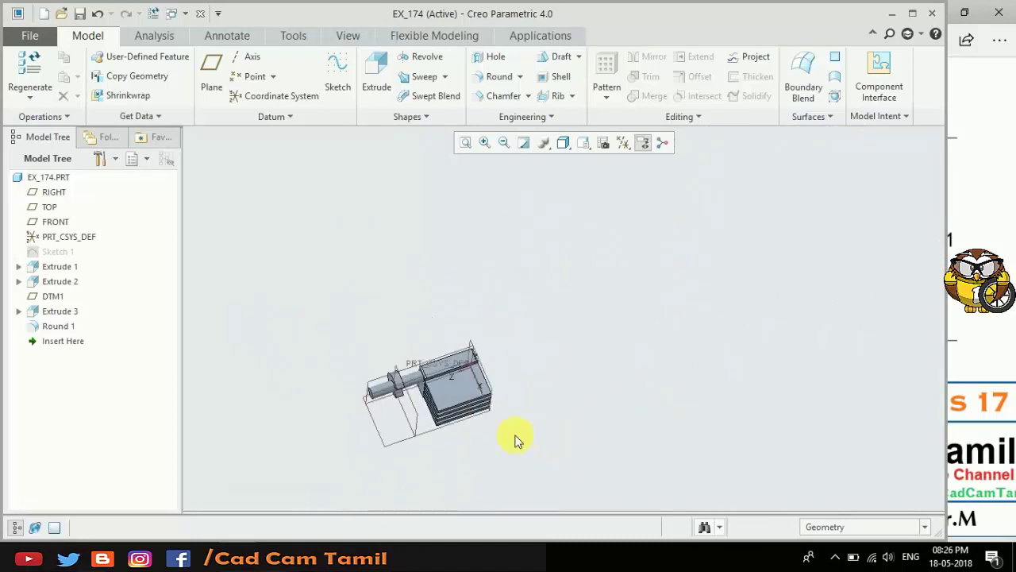
scroll(515, 442, "down", 3)
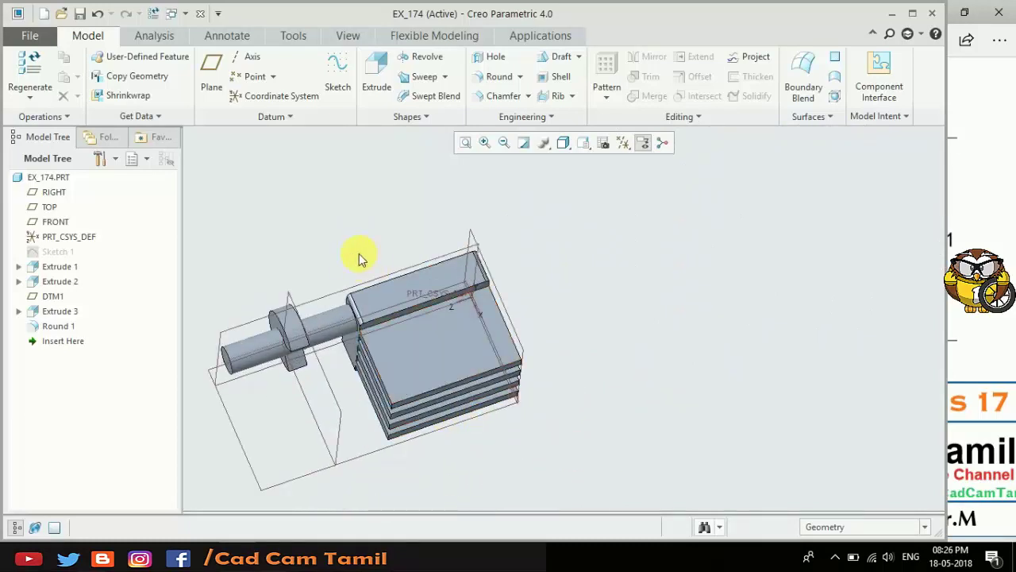
scroll(437, 406, "down", 1)
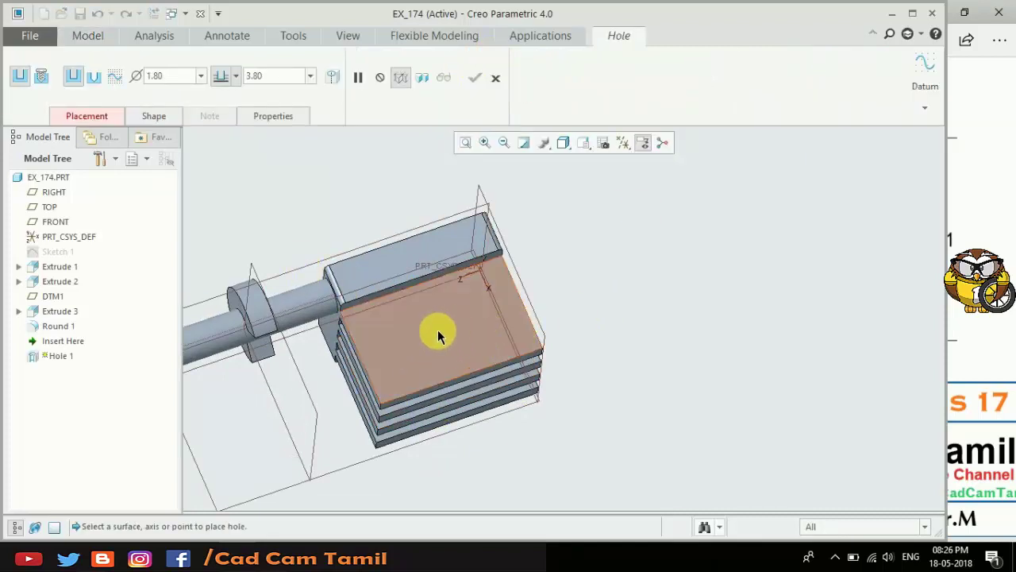
Place a 1.80-diameter hole on the top fin, offset 2.50 and 2.30 from two fin edges
left_click(439, 302)
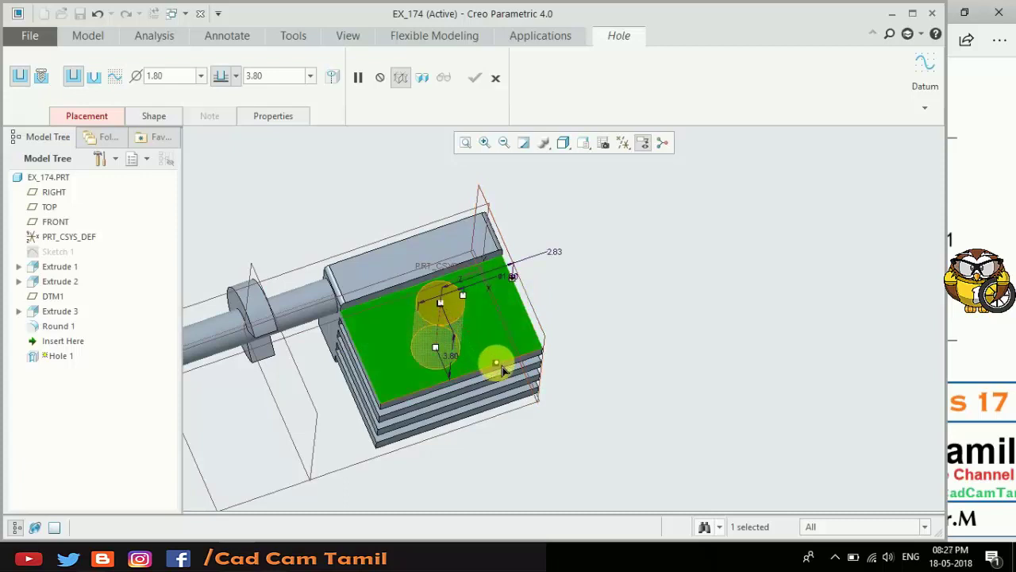
left_click_drag(502, 367, 531, 364)
left_click_drag(441, 303, 454, 316)
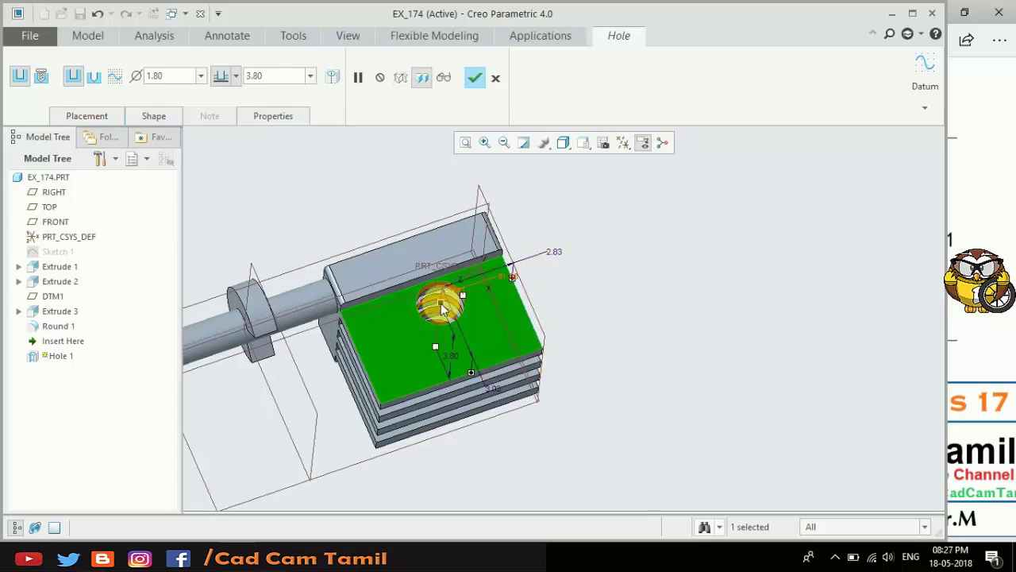
Review the drawing's top view for the fin-hole diameters ϕ1.5, ϕ1, ϕ0.5 and their spacing
key("alt+Tab")
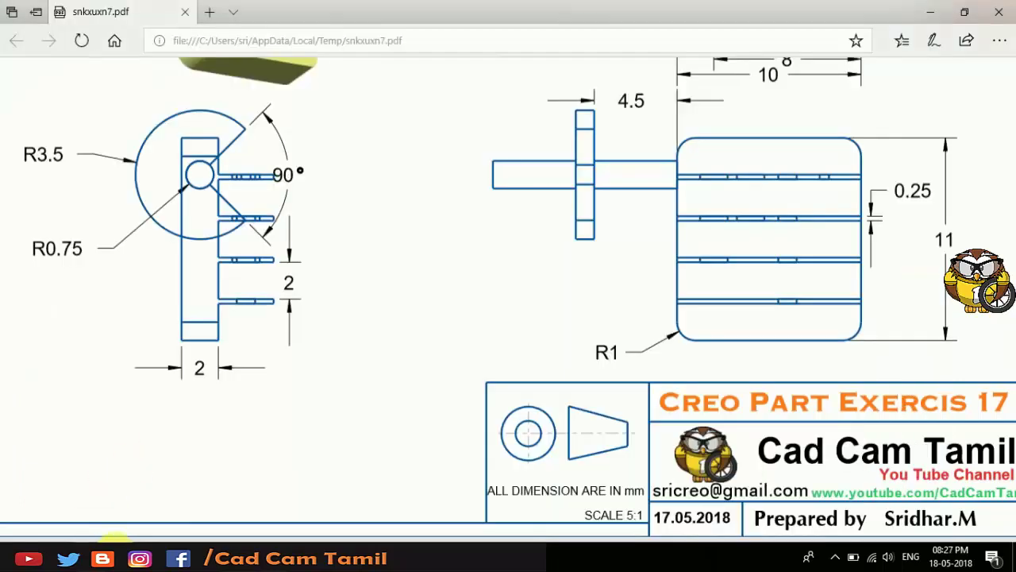
scroll(665, 325, "up", 4)
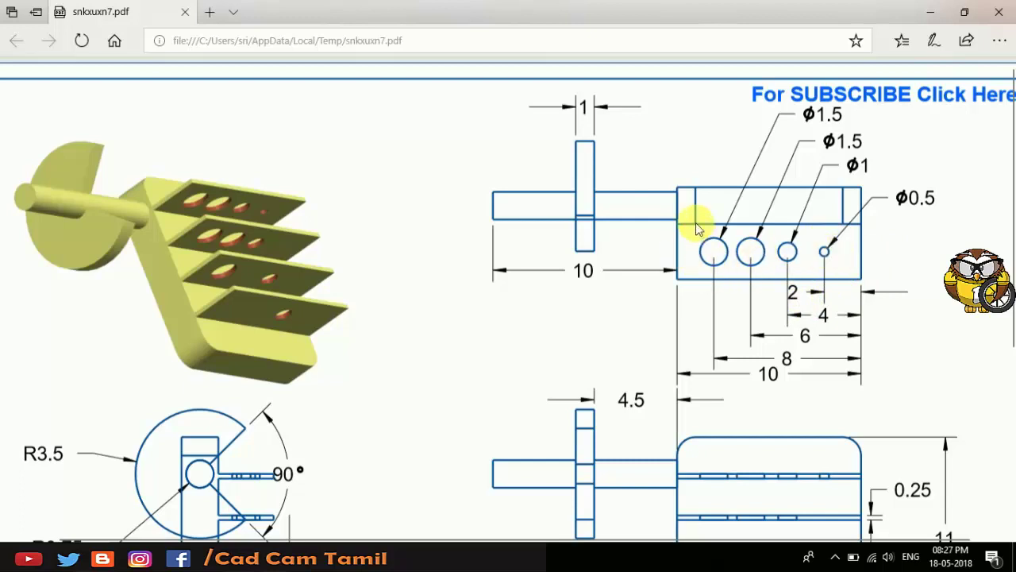
scroll(583, 197, "down", 3)
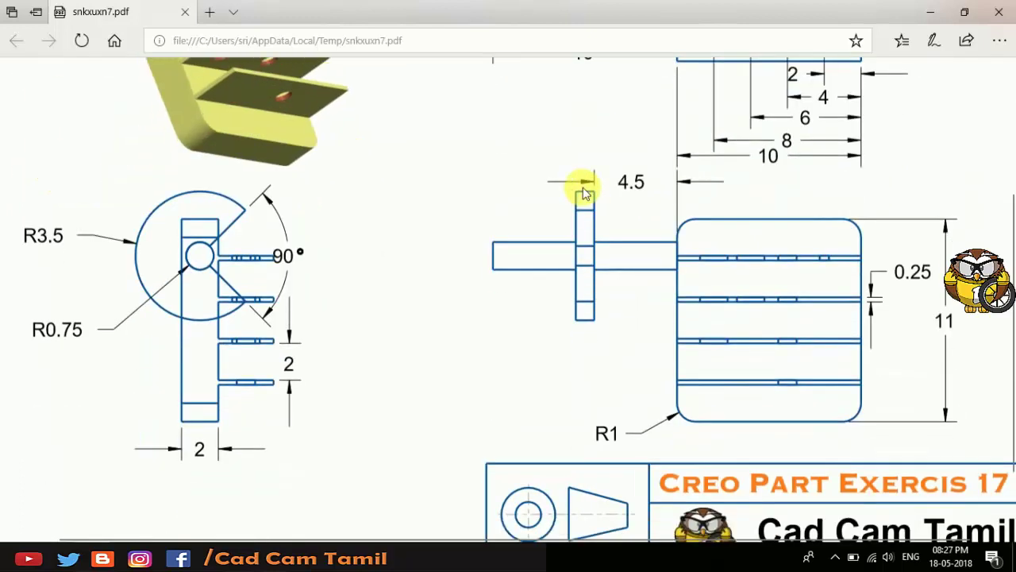
scroll(699, 155, "up", 2)
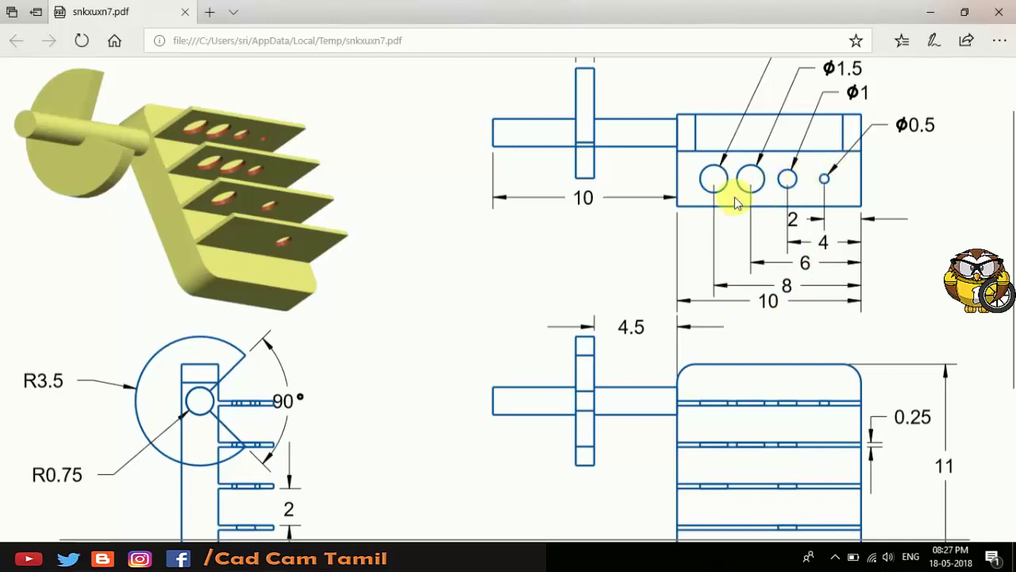
scroll(743, 211, "up", 1)
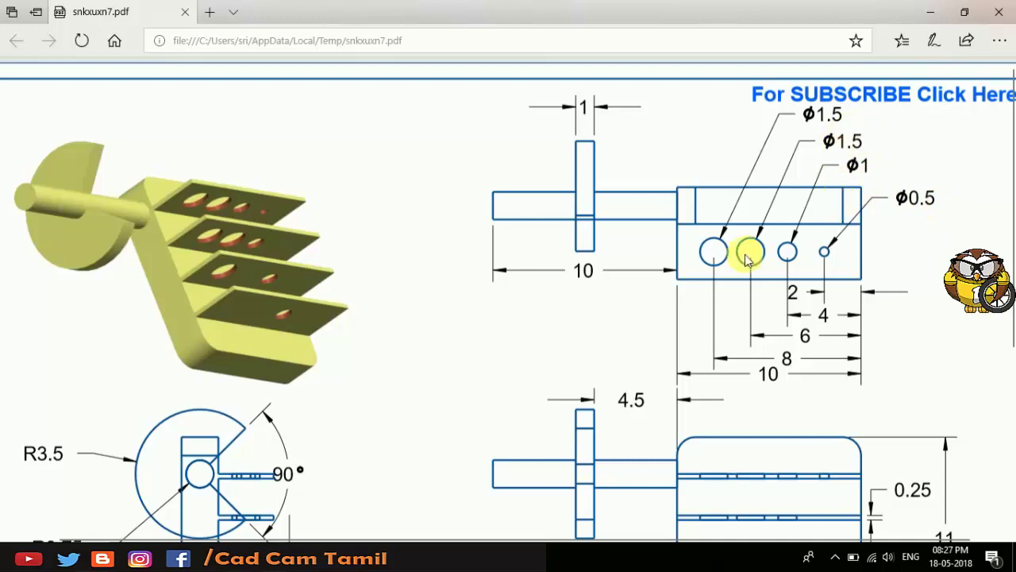
Close the drawing and try a blind hole depth, adjusting it between 1.30 and 1.80
left_click(989, 8)
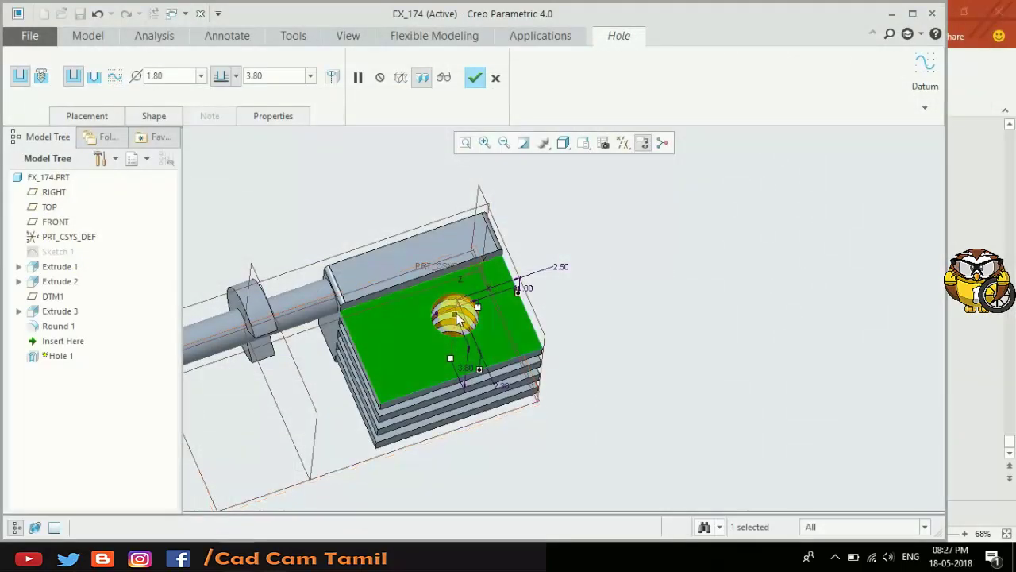
middle_click_drag(631, 333, 616, 289)
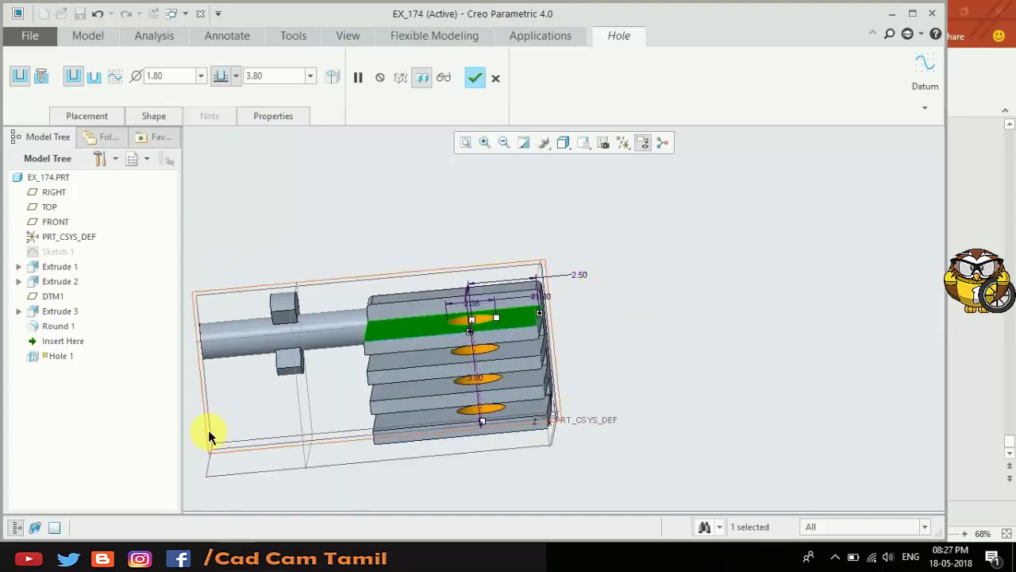
scroll(208, 429, "up", 3)
left_click(235, 76)
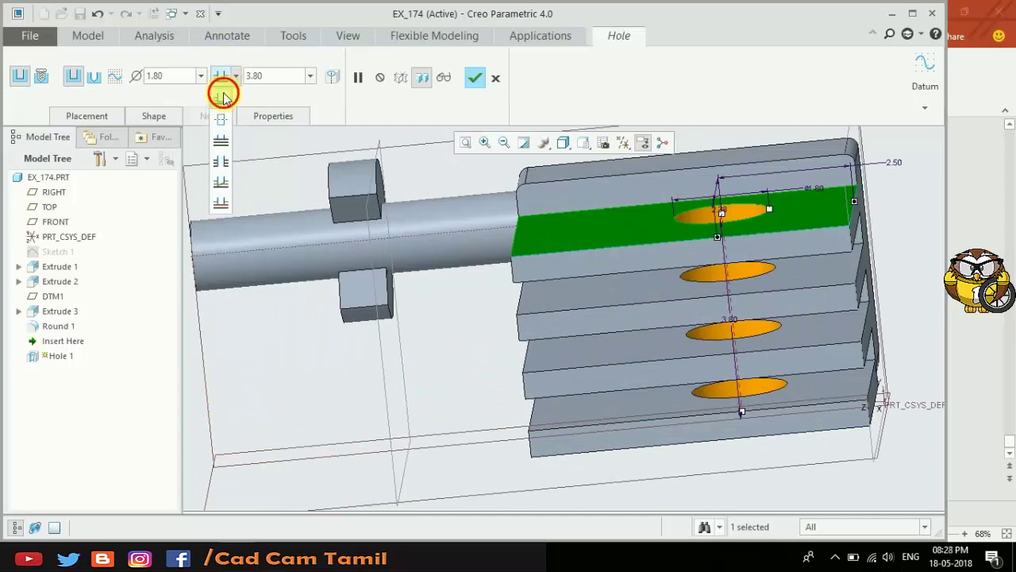
left_click(223, 96)
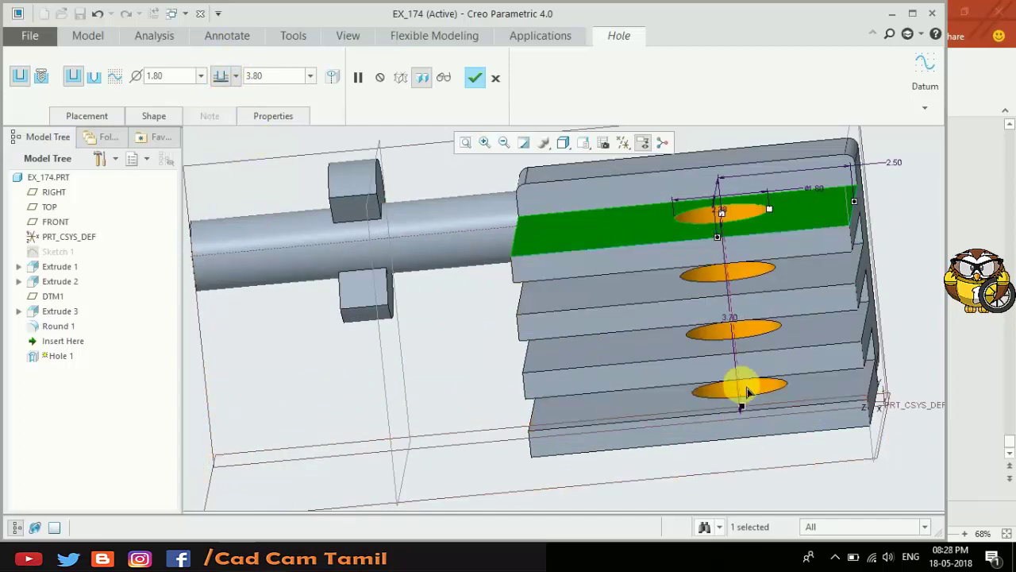
left_click_drag(748, 393, 733, 290)
mouse_move(733, 291)
middle_mouse_down()
mouse_move(715, 286)
mouse_move(743, 294)
middle_mouse_up()
left_click_drag(744, 294, 810, 334)
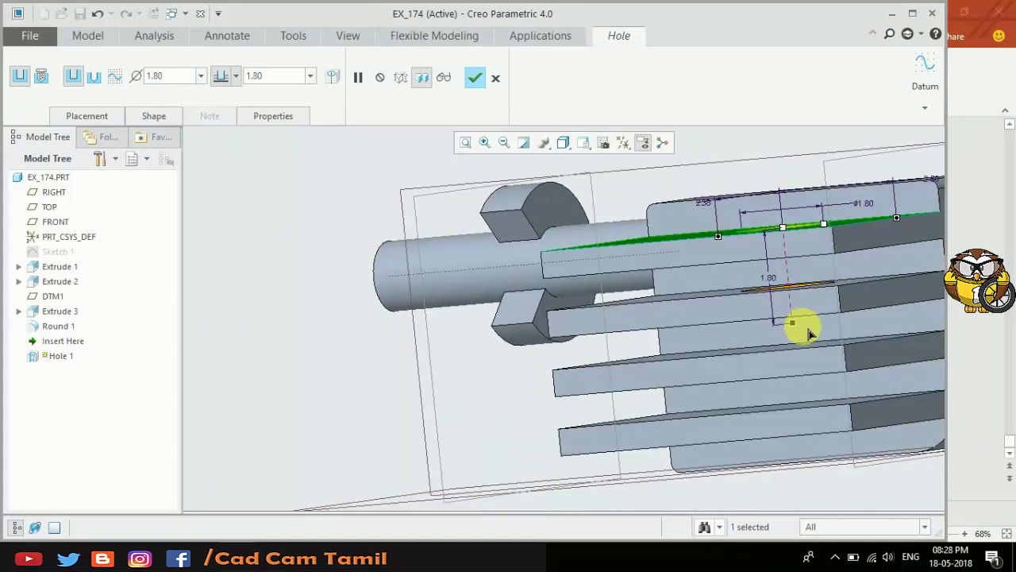
Set the hole depth to Through All across every fin and finish Hole 1
left_click(236, 75)
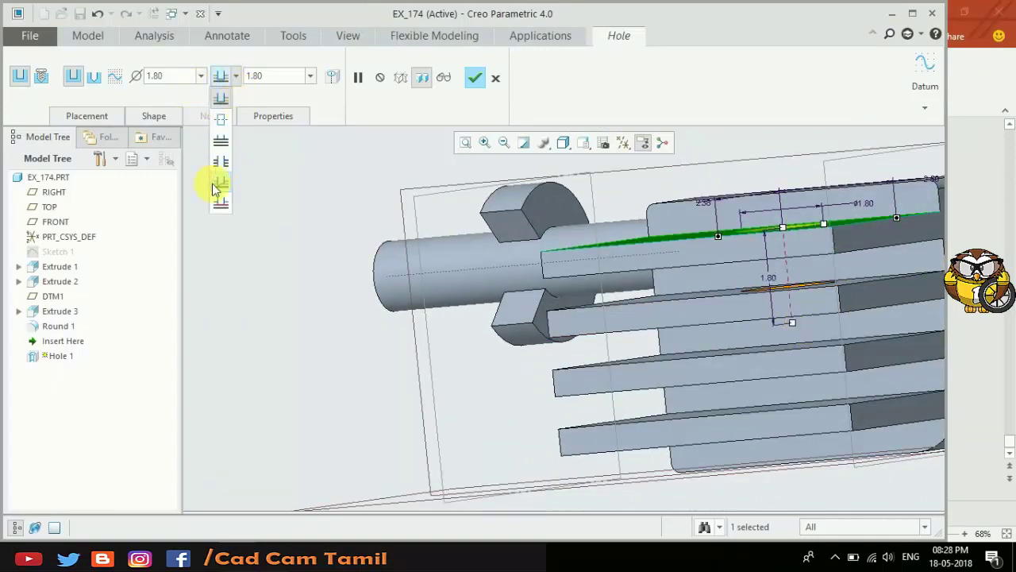
left_click(220, 208)
mouse_move(766, 367)
middle_mouse_down()
mouse_move(759, 386)
mouse_move(709, 300)
middle_mouse_up()
left_click(711, 284)
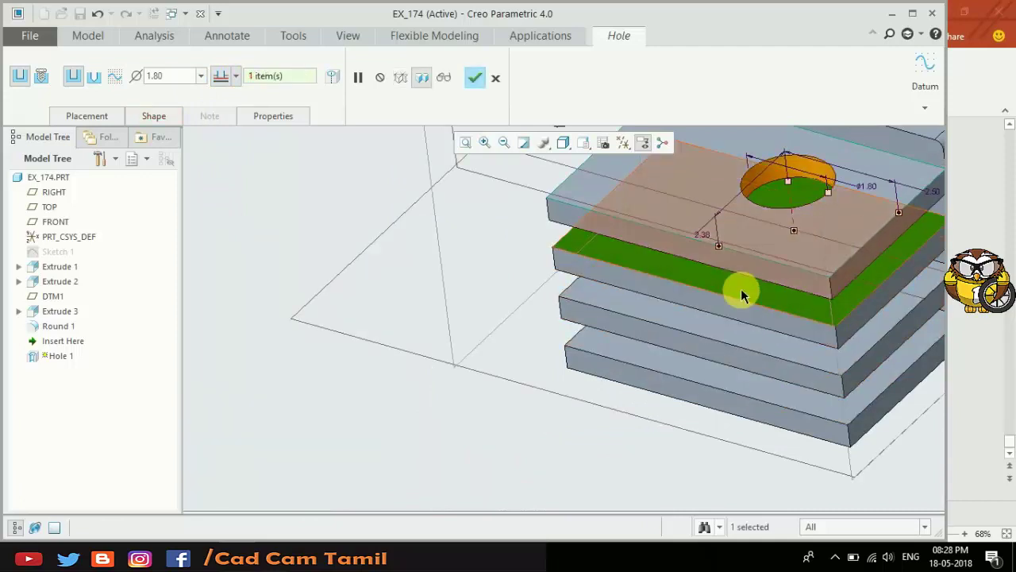
left_click(238, 76)
left_click(220, 162)
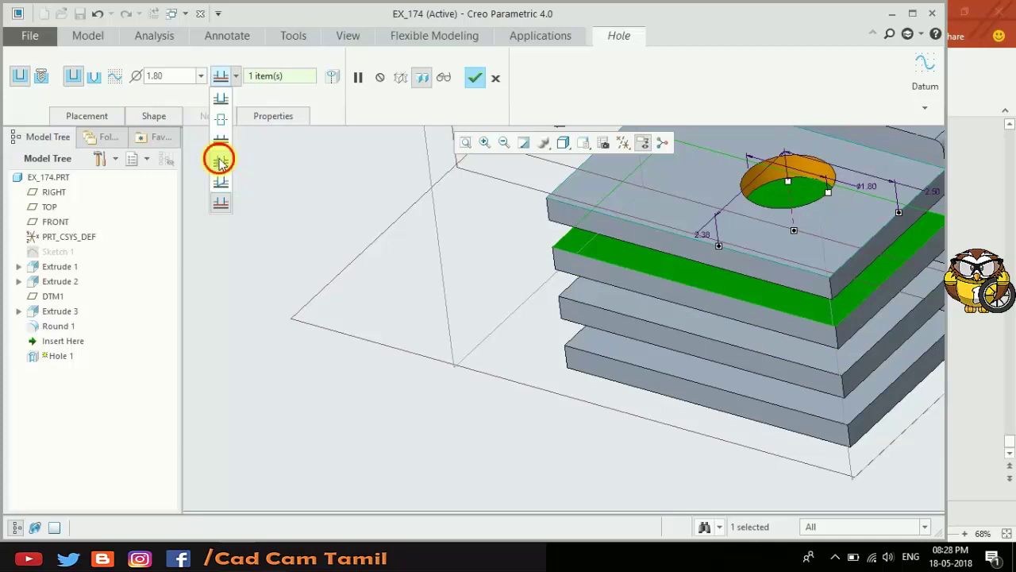
middle_click_drag(500, 312, 511, 268)
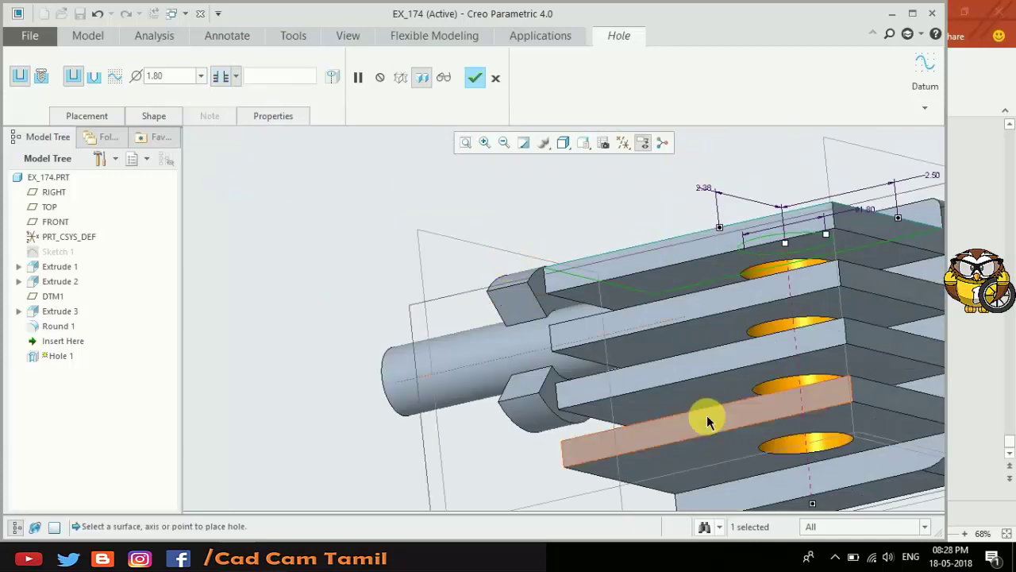
left_click(469, 79)
scroll(421, 313, "down", 3)
middle_click_drag(494, 337, 551, 381)
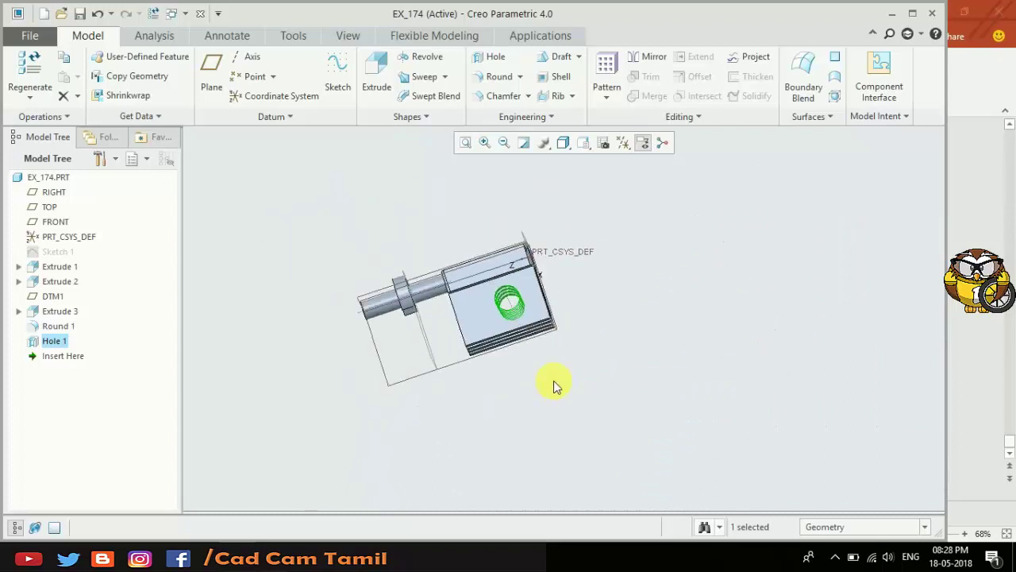
scroll(508, 369, "up", 4)
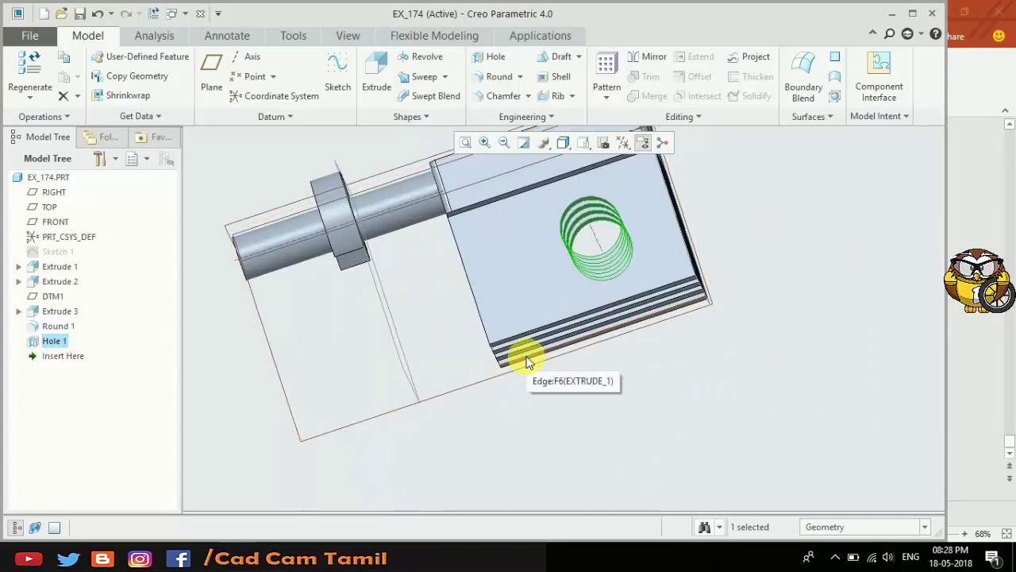
scroll(568, 391, "down", 1)
middle_click_drag(625, 378, 669, 356)
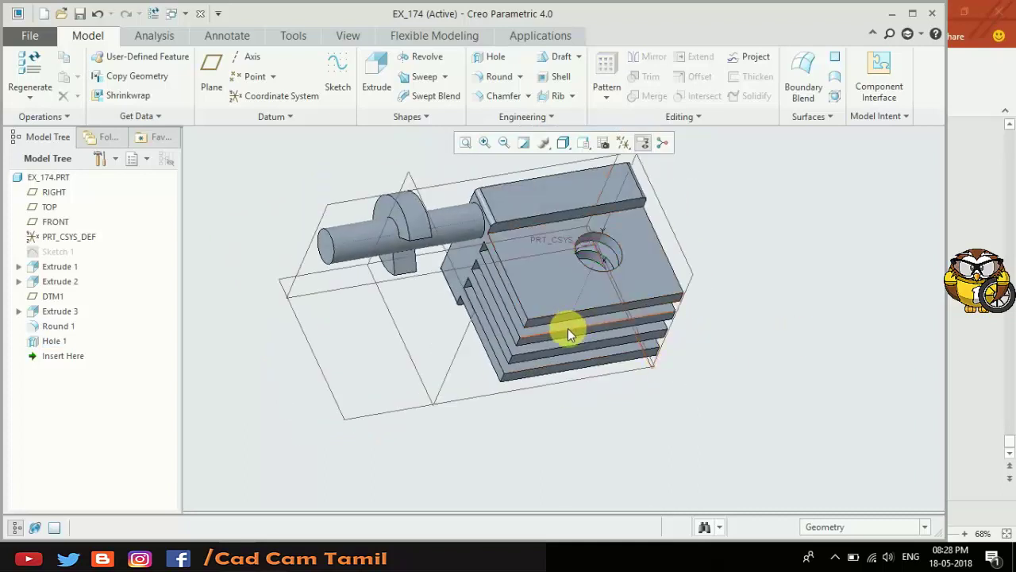
scroll(545, 344, "up", 2)
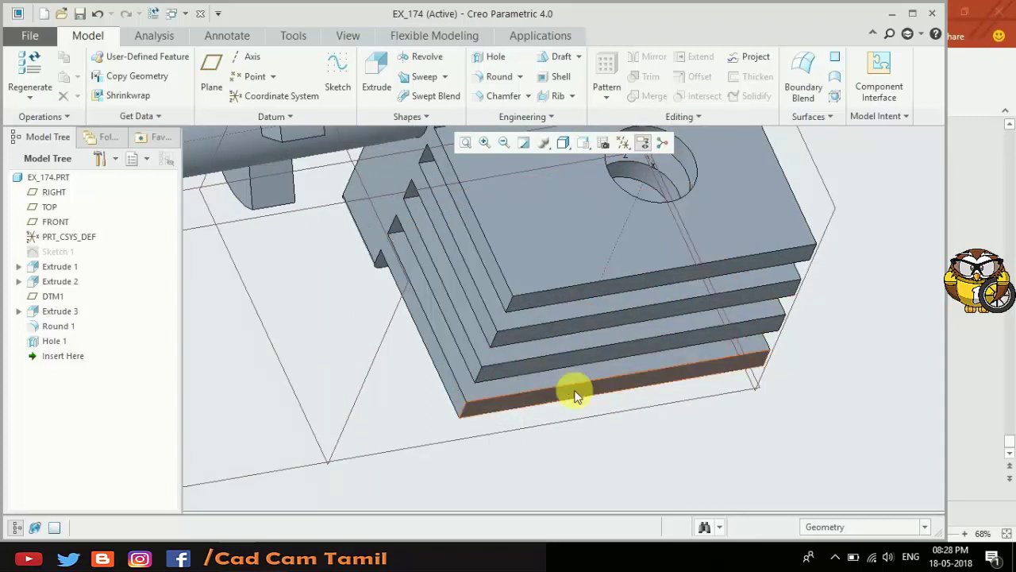
scroll(619, 465, "down", 1)
scroll(579, 378, "up", 2)
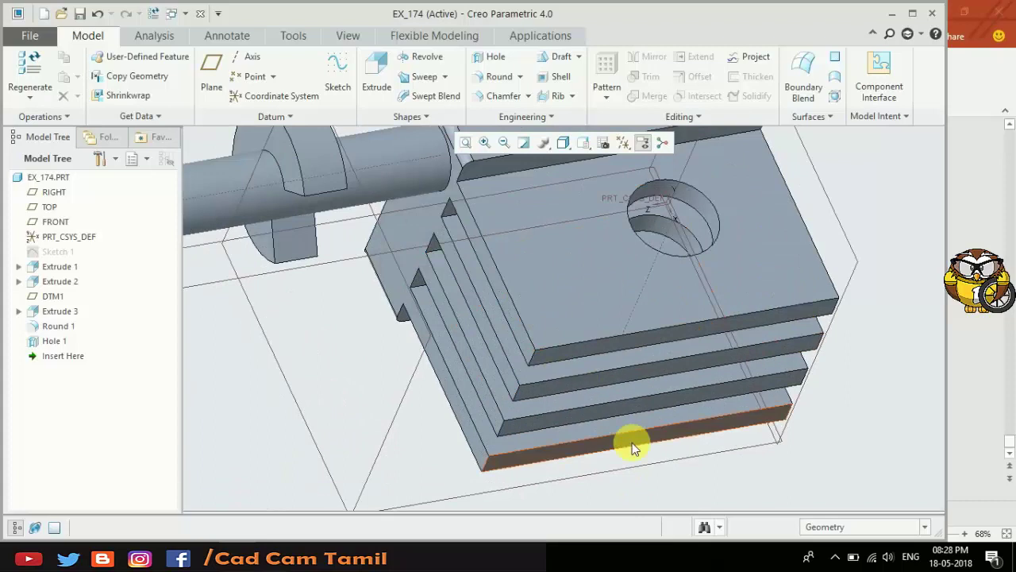